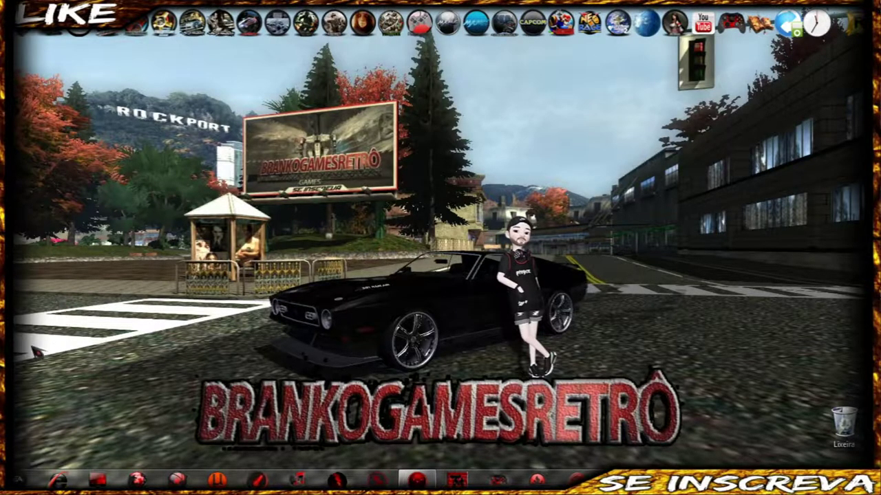
Open the #Need for Speed Most Wanted Muscle Cars Edition folder inside the Need For Speed Most Wanted games folder
click(25, 477)
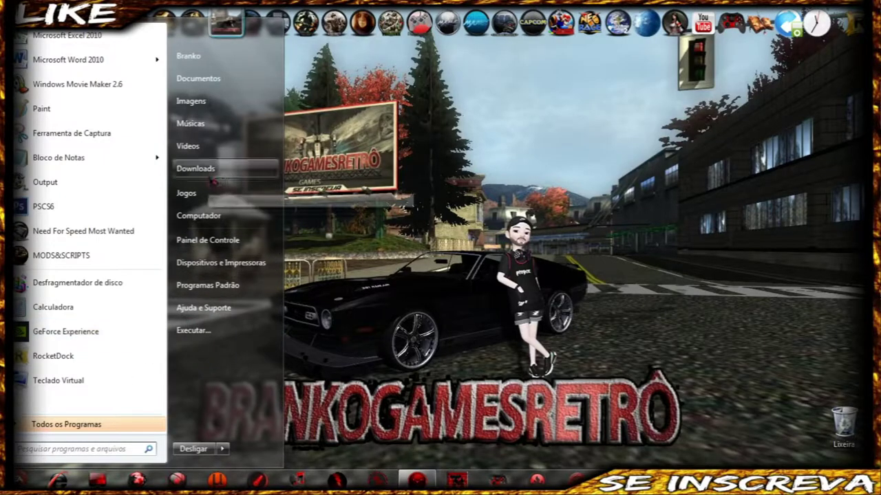
click(98, 234)
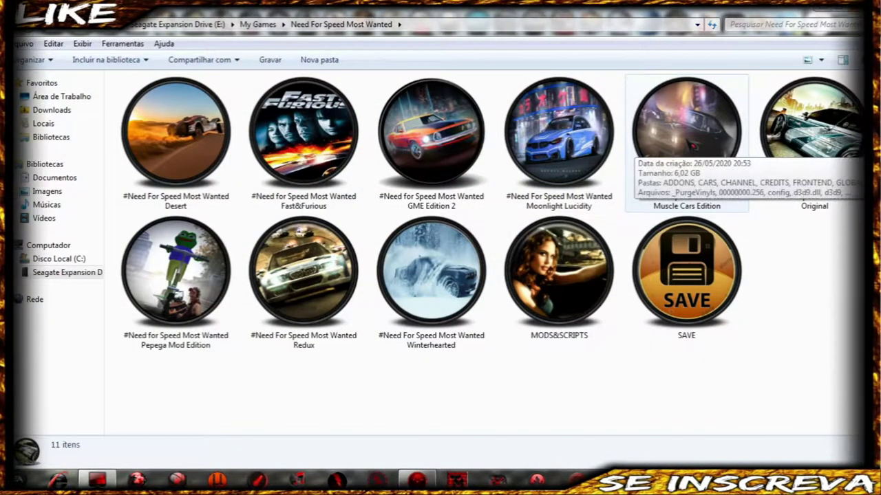
double_click(688, 141)
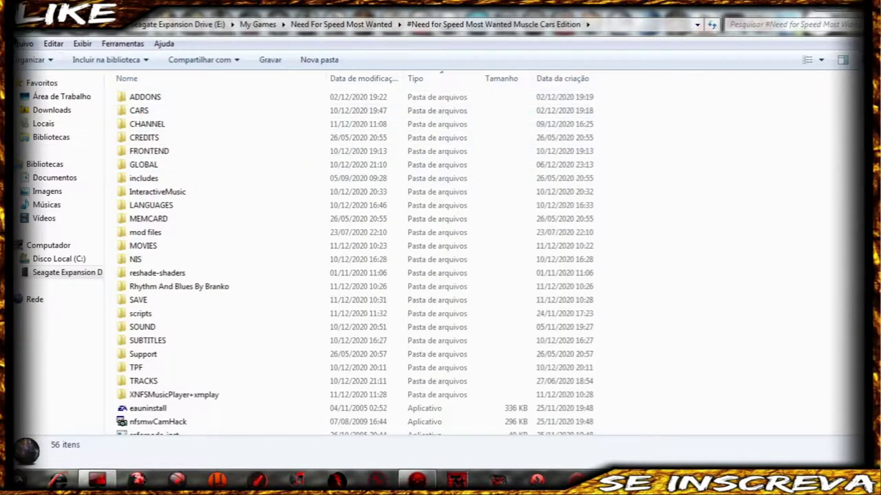
key(BackSpace)
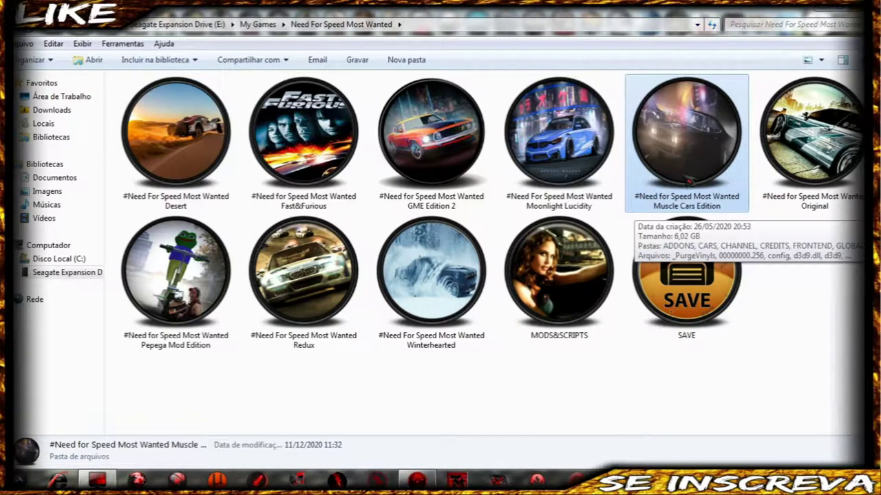
double_click(688, 181)
right_click(721, 225)
click(781, 275)
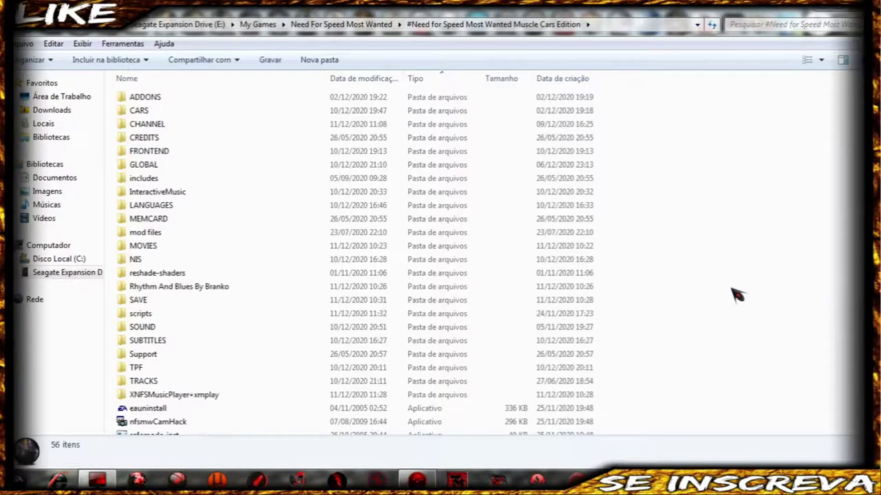
Copy the MUSCLE1 and MUSCLES folders from the game's SAVE folder
click(155, 305)
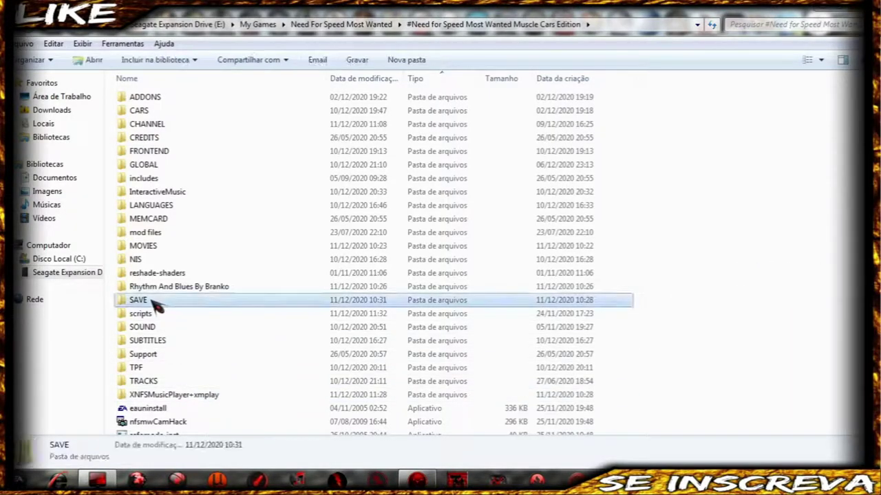
click(144, 311)
click(143, 301)
click(146, 311)
click(146, 303)
double_click(150, 303)
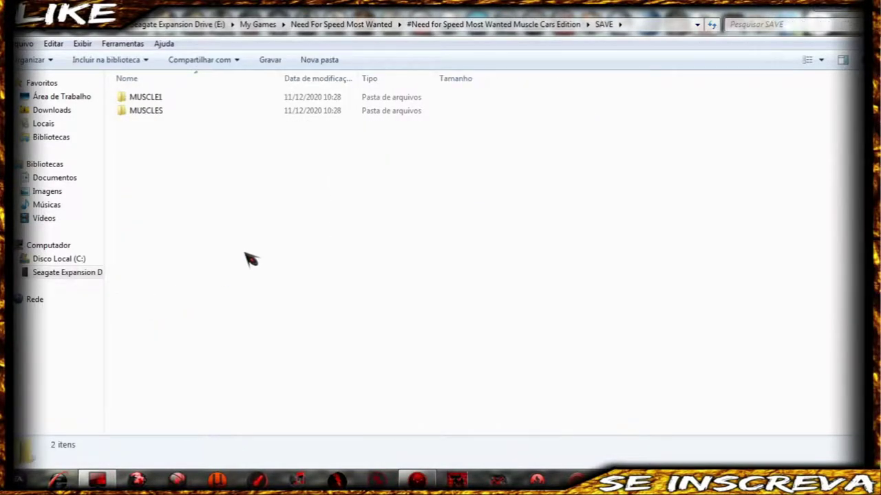
key(ctrl+a)
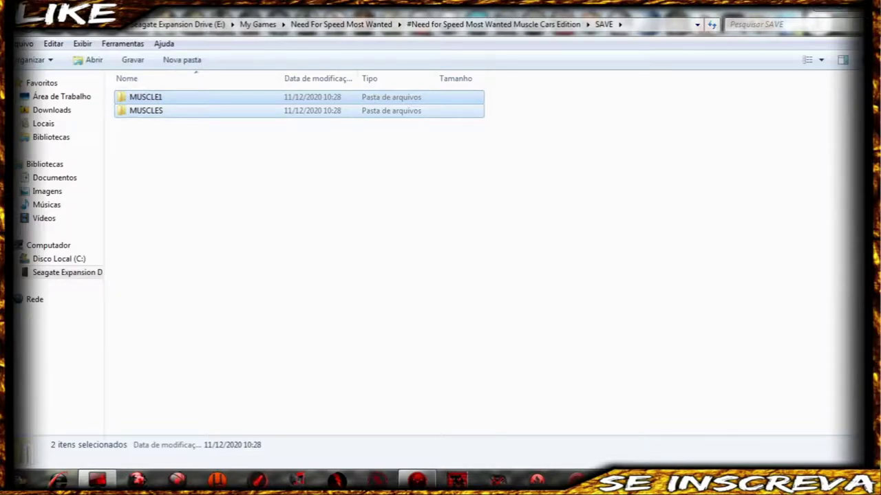
Open the Documents library and show its folders in the details view
click(19, 480)
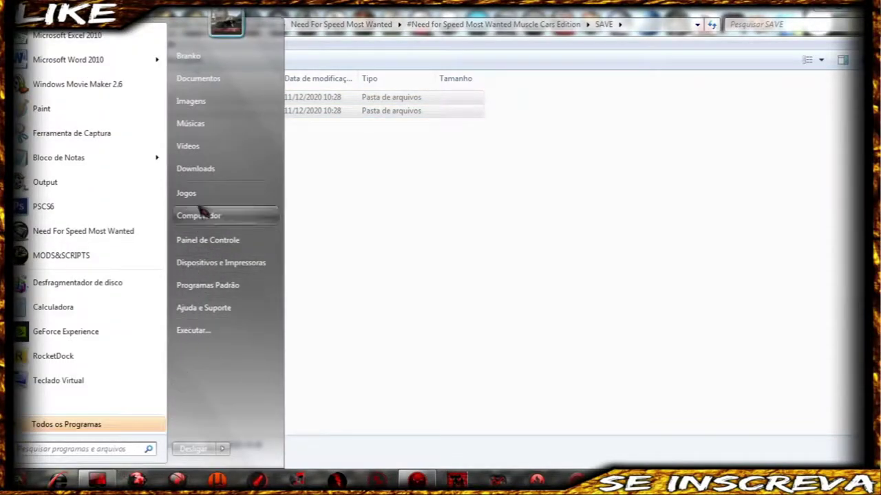
click(205, 80)
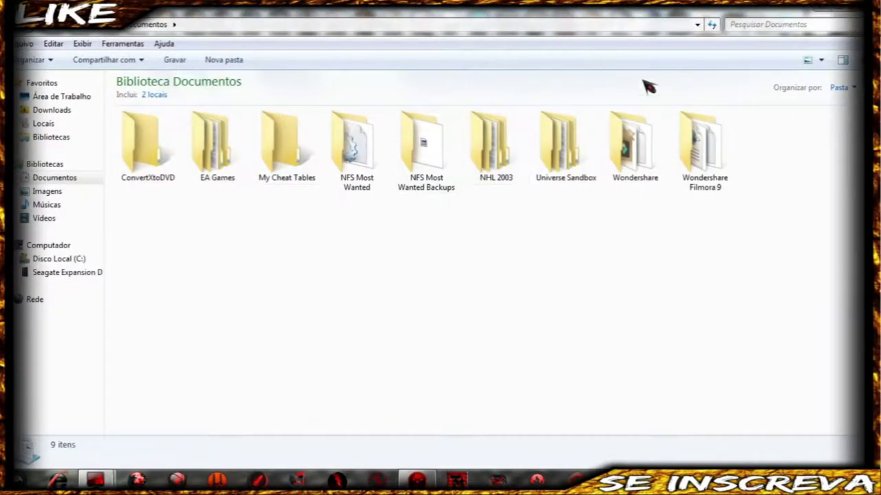
click(812, 60)
click(821, 61)
click(818, 122)
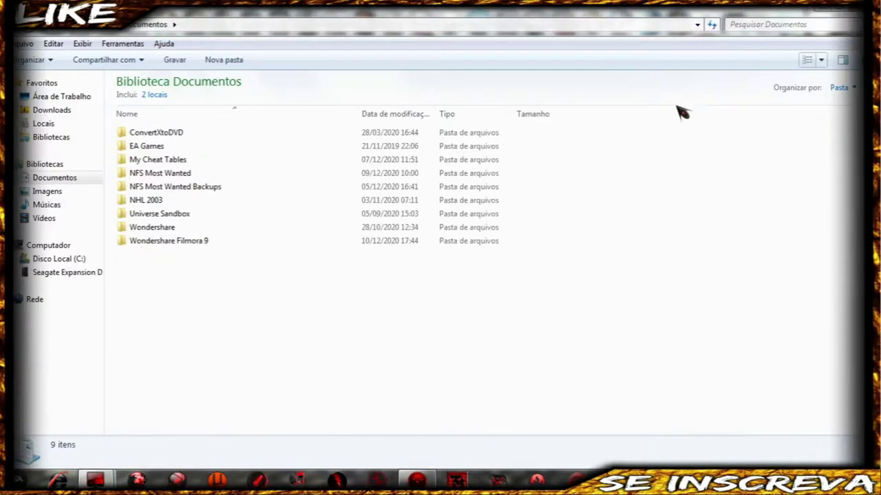
Paste the copied save folders into the NFS Most Wanted folder in Documents, skipping both folders that already exist there
double_click(163, 177)
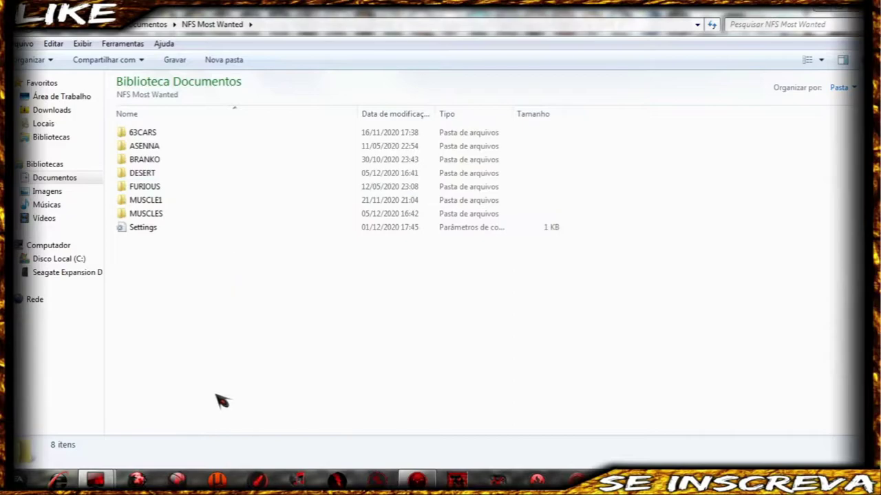
key(ctrl+v)
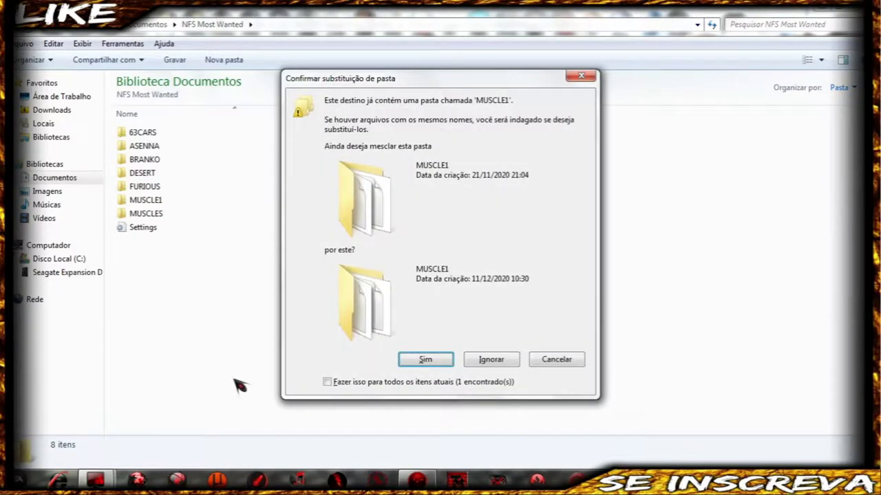
click(490, 365)
click(490, 360)
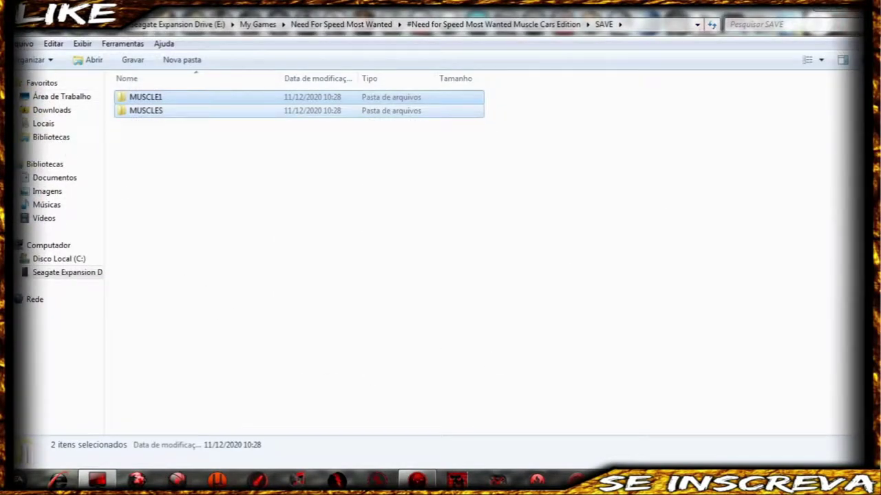
Examine the song list of the Rhythm And Blues music folder in the Muscle Cars Edition folder and return to the game folder
key(BackSpace)
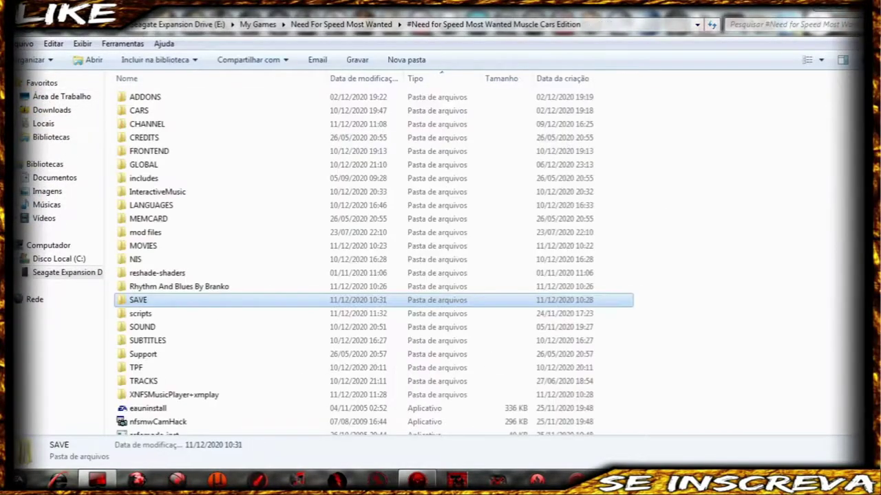
click(196, 289)
scroll(198, 291, down, 3)
scroll(198, 292, up, 3)
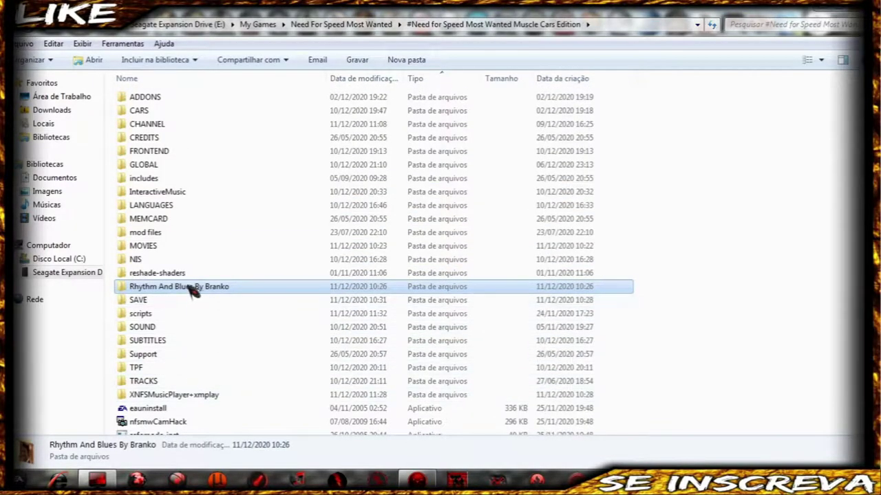
click(152, 300)
click(147, 290)
double_click(151, 289)
scroll(661, 280, down, 9)
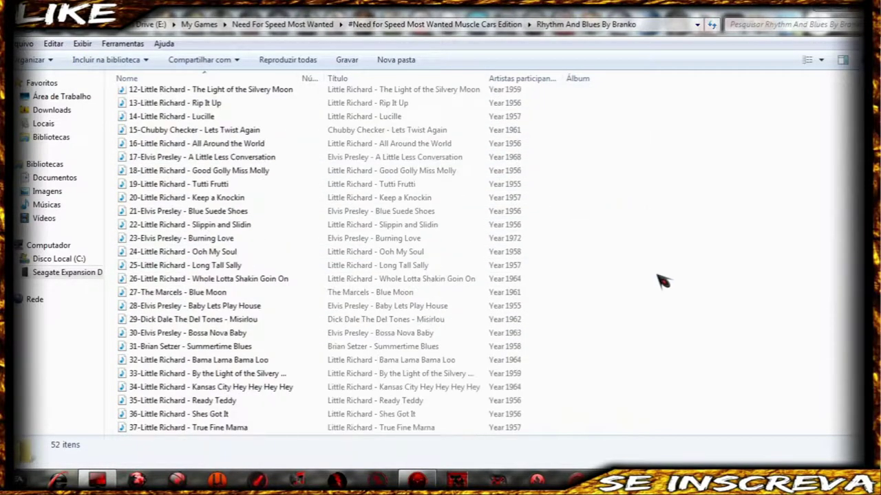
scroll(659, 283, up, 9)
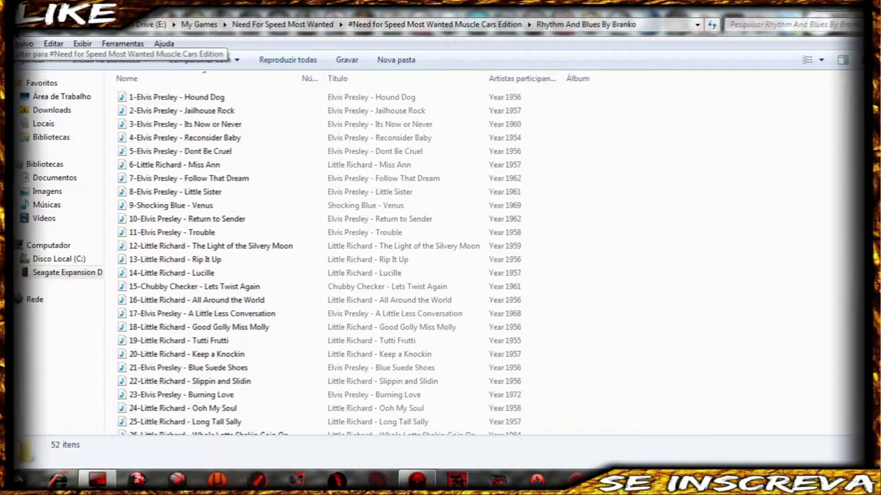
click(21, 24)
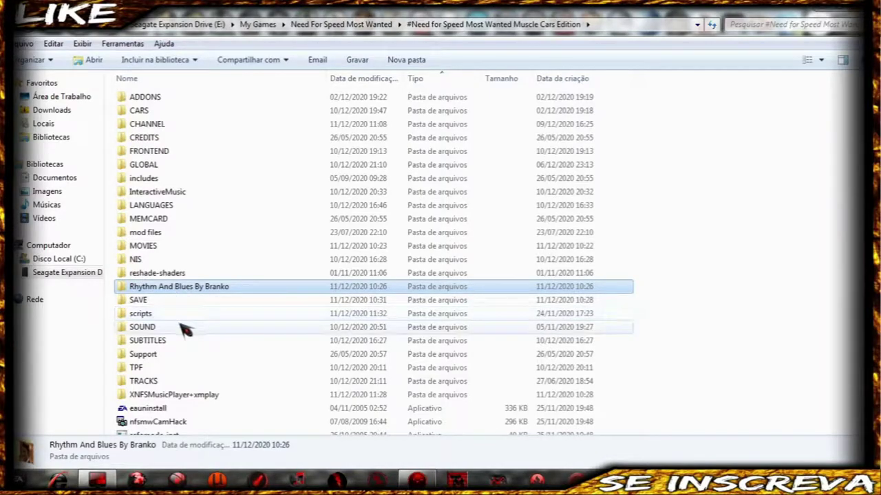
Move the Rhythm And Blues music folder and the XNFSMusicPlayer+xmplay folder from the game folder into My Musics on drive E:
mouse_move(186, 331)
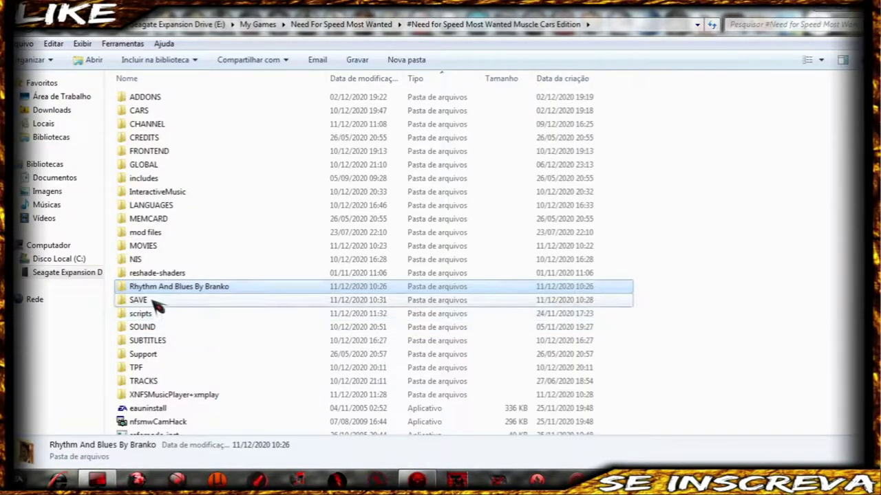
click(158, 301)
click(159, 288)
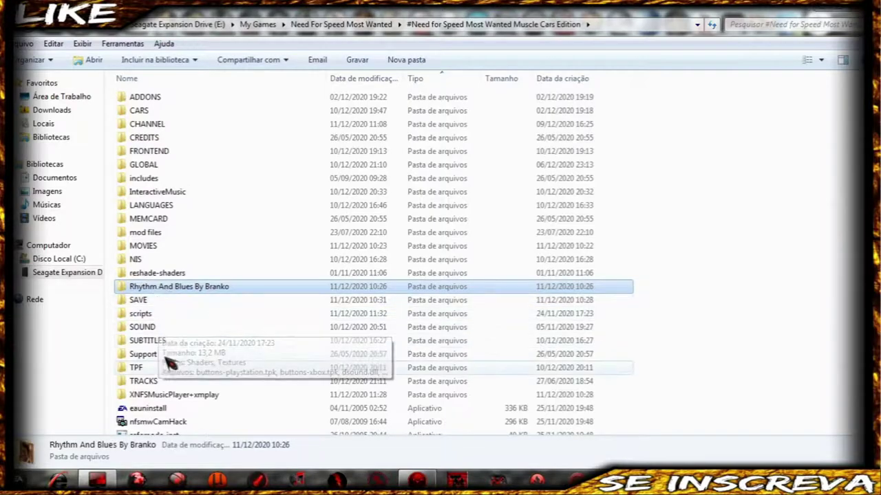
ctrl+click(169, 397)
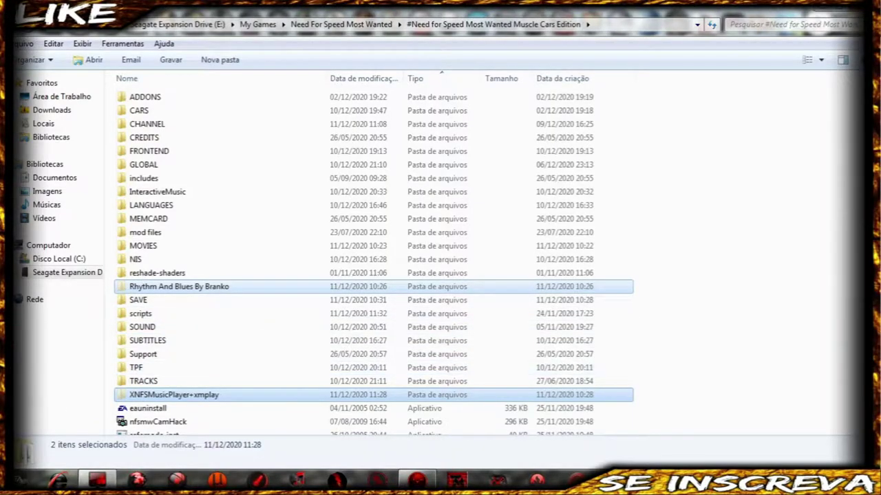
click(21, 481)
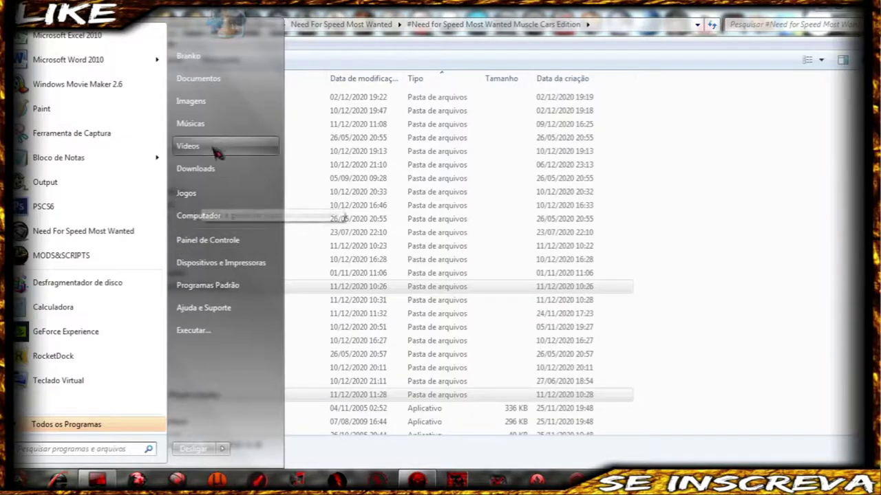
click(220, 217)
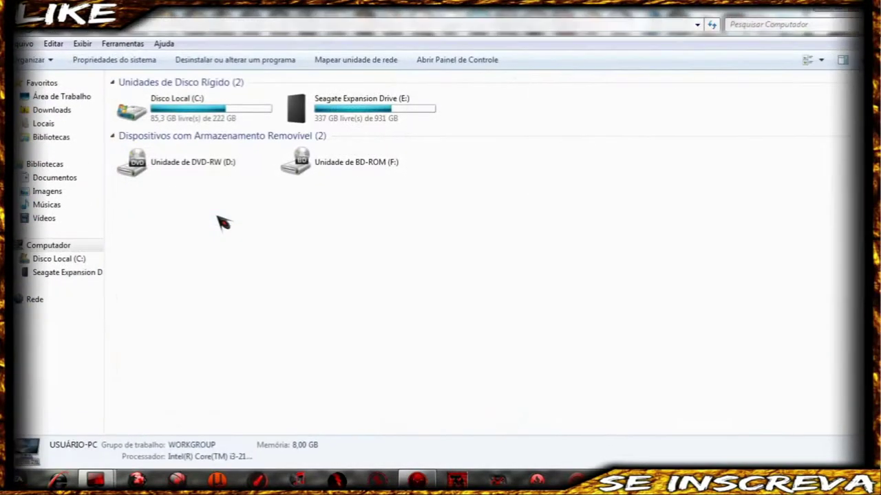
double_click(325, 128)
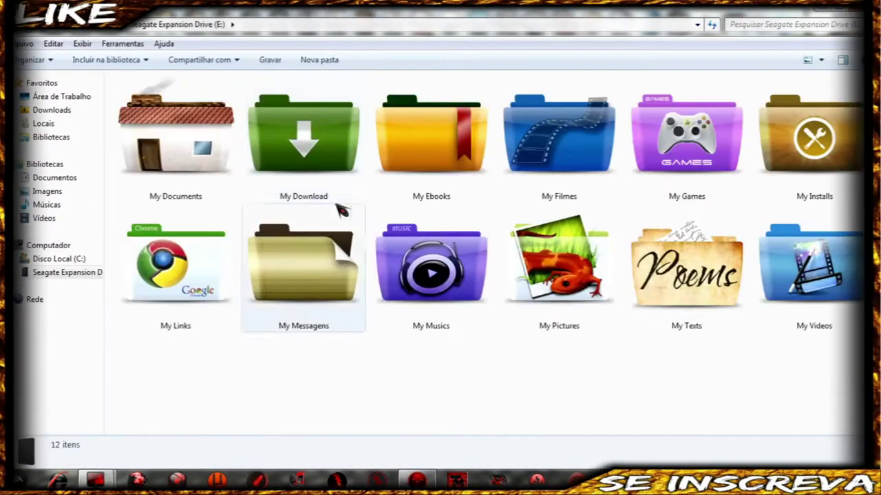
double_click(433, 304)
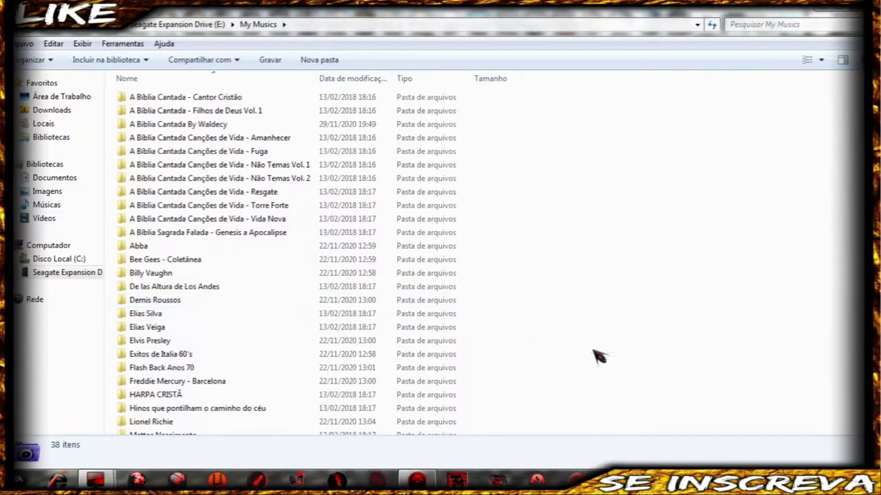
key(ctrl+v)
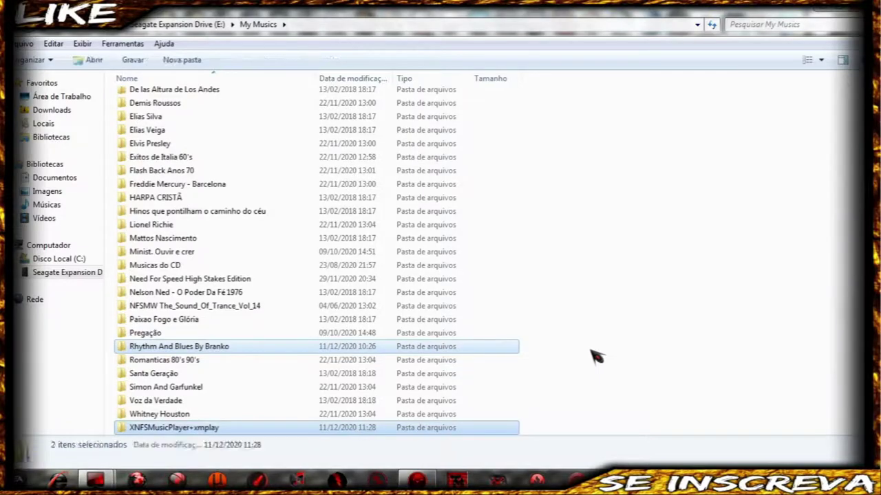
Refresh the My Musics folder and open the XNFSMusicPlayer+xmplay folder in it
right_click(600, 309)
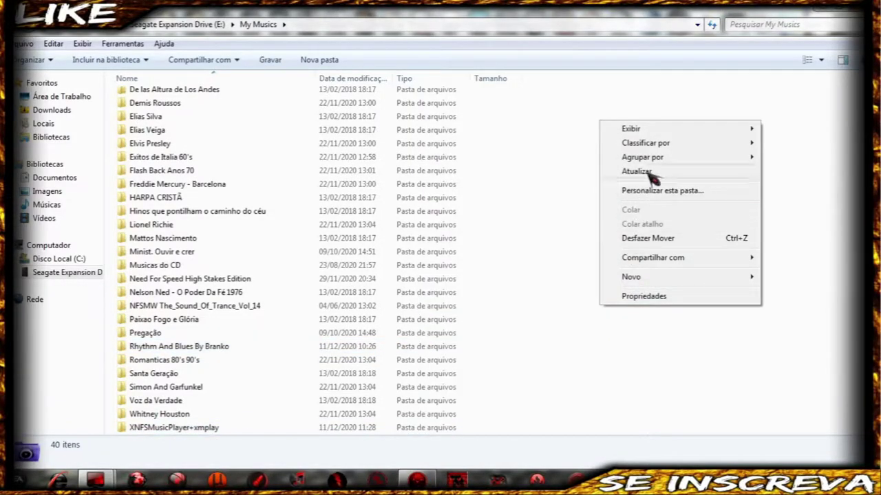
click(647, 172)
right_click(583, 224)
click(617, 270)
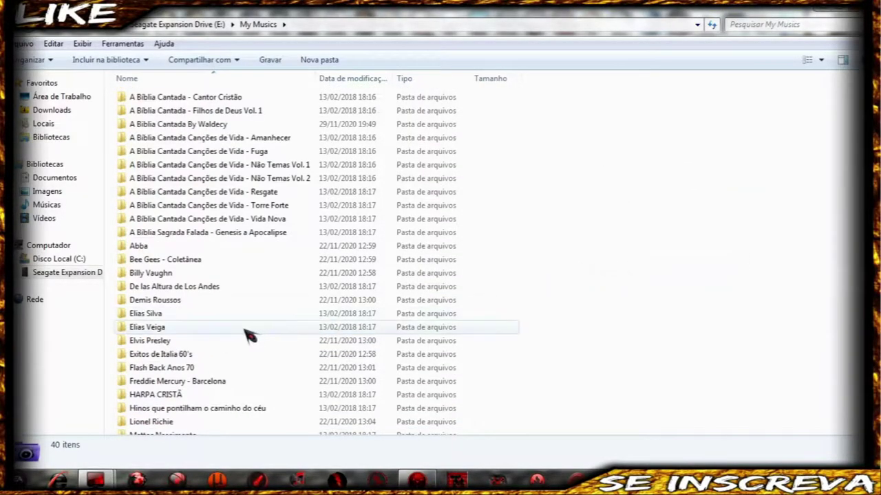
scroll(248, 335, down, 5)
mouse_move(253, 344)
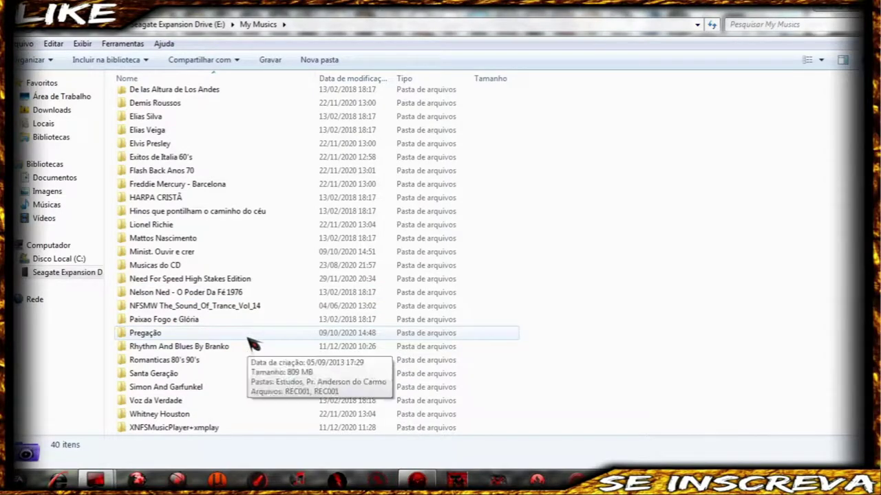
click(176, 429)
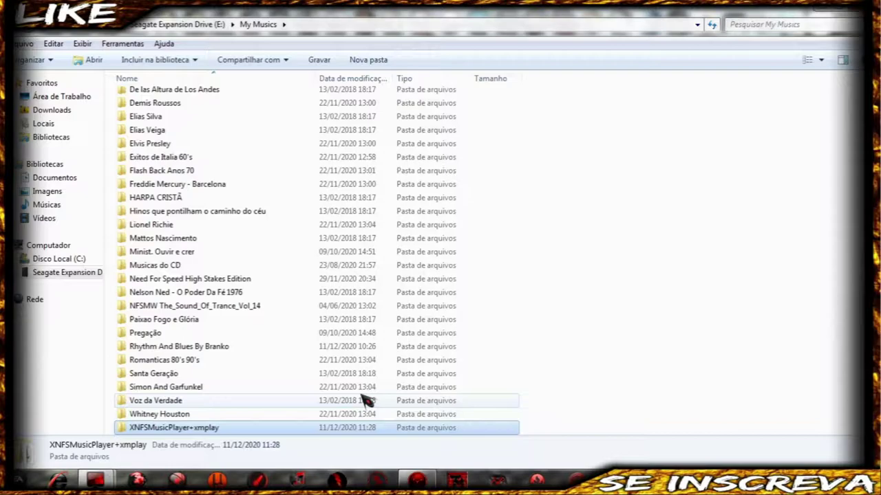
double_click(177, 429)
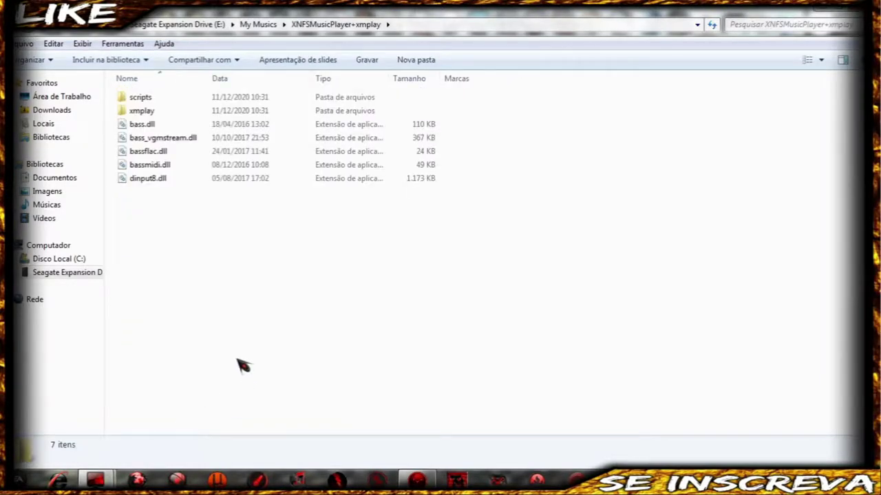
Copy the five DLL files from the XNFSMusicPlayer+xmplay folder into the Need for Speed Most Wanted Muscle Cars Edition game folder
click(152, 128)
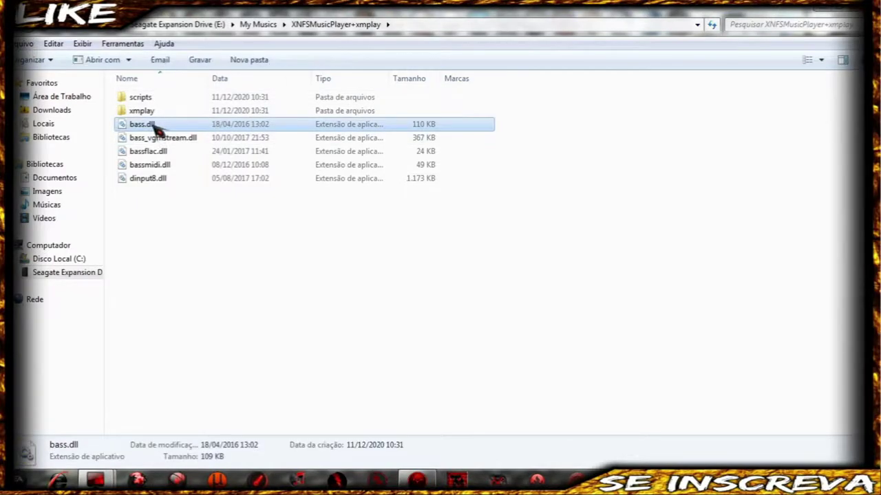
key(shift+Down)
key(shift+Down)
key(shift+Down)
key(shift+Down)
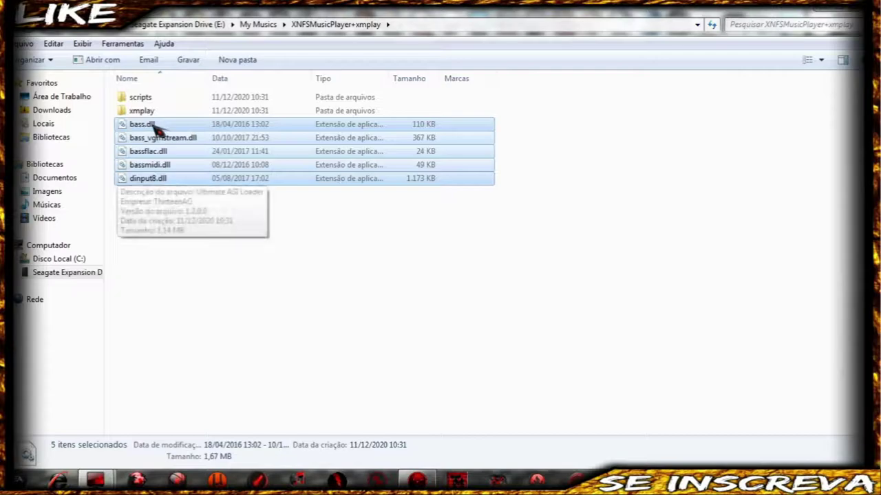
key(alt+Tab)
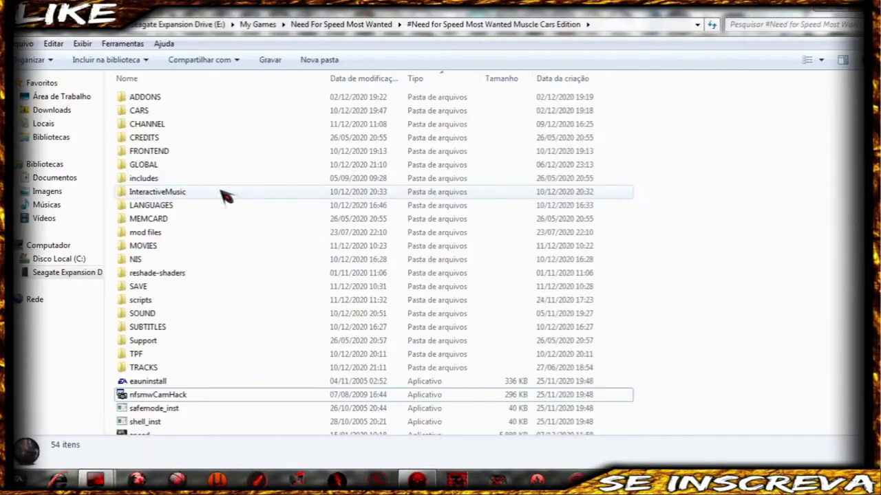
scroll(732, 265, down, 9)
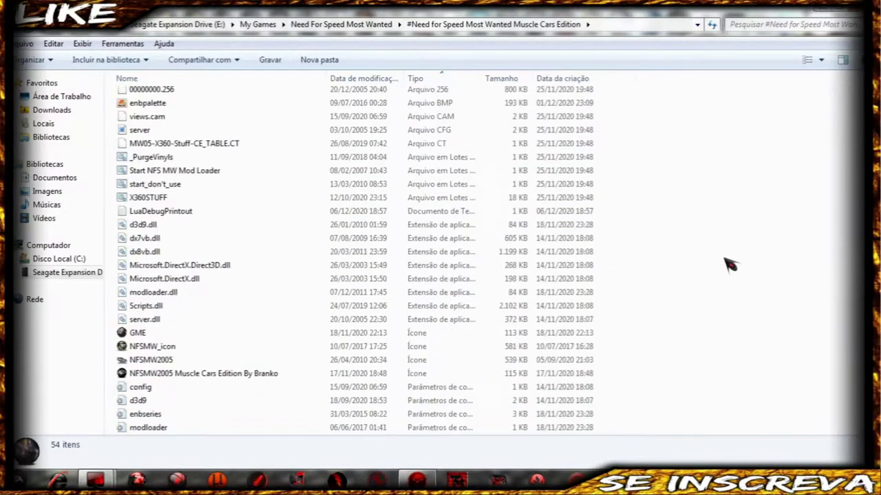
key(ctrl+v)
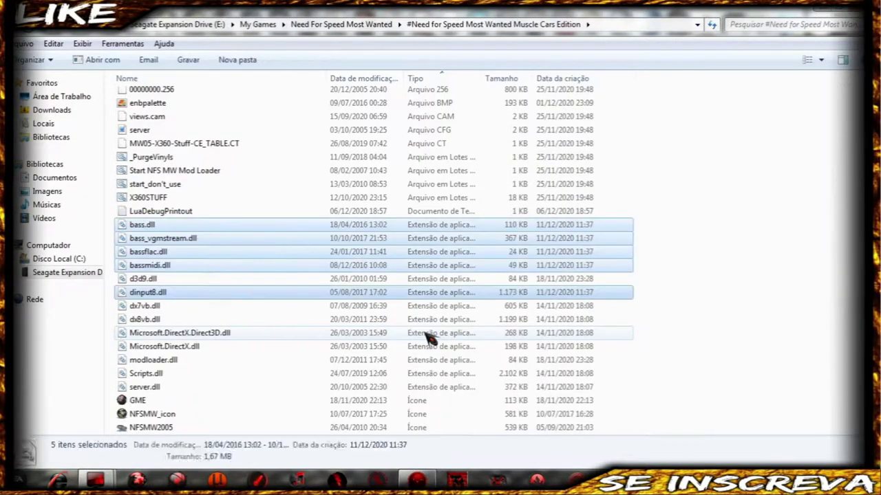
right_click(703, 298)
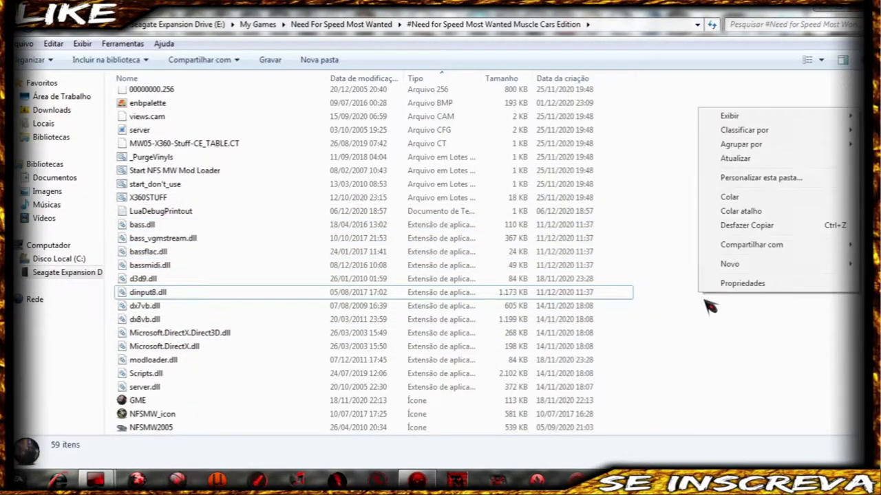
click(735, 160)
Copy the entire contents of the XNFSMusicPlayer+xmplay scripts folder into the game's scripts folder and refresh it
key(alt+Tab)
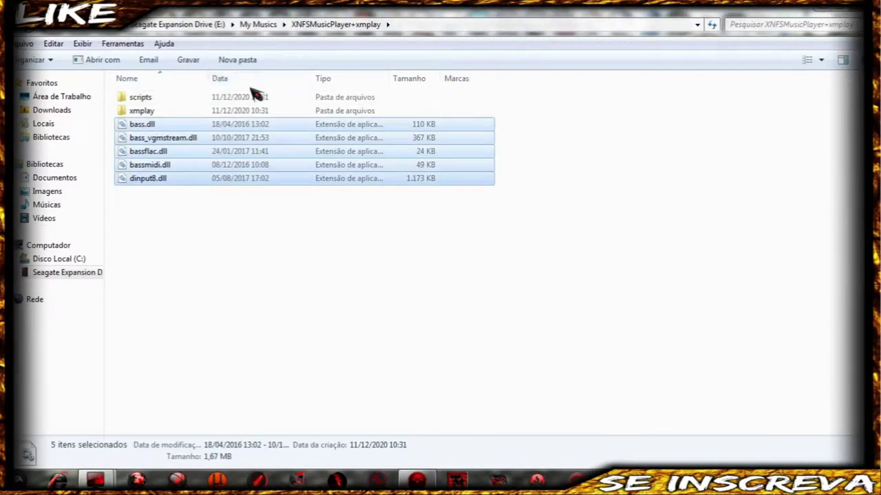
click(148, 100)
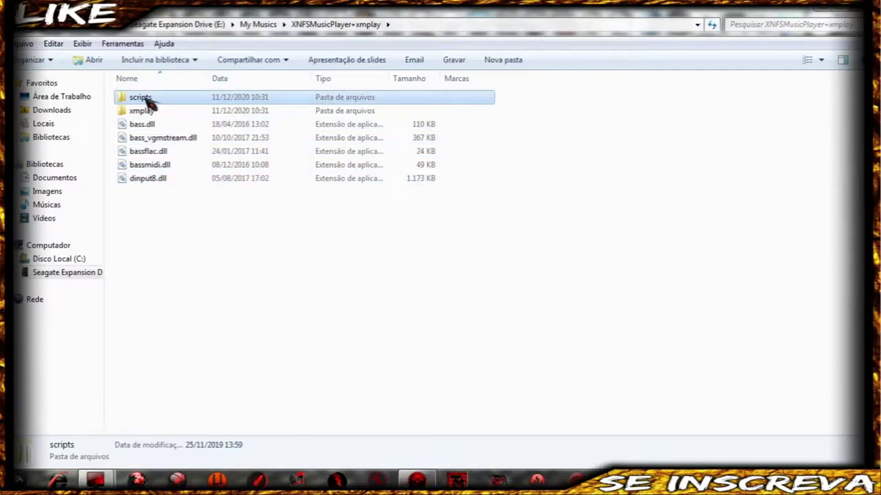
double_click(148, 99)
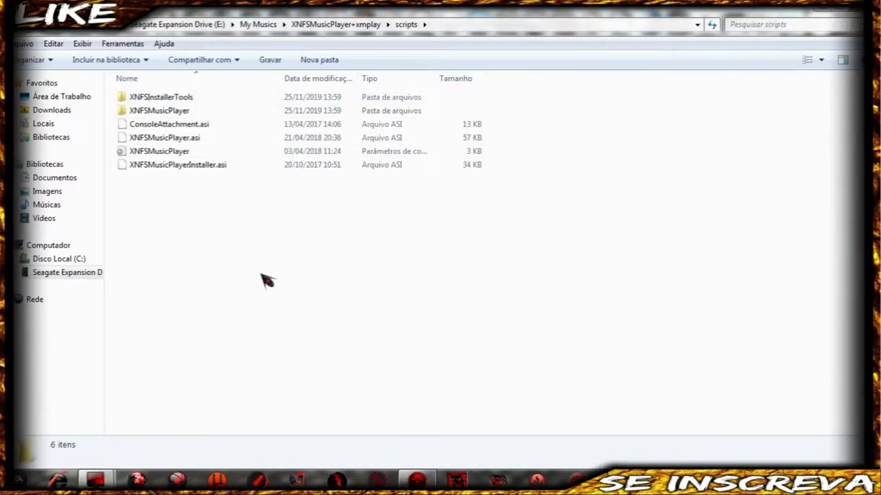
key(ctrl+a)
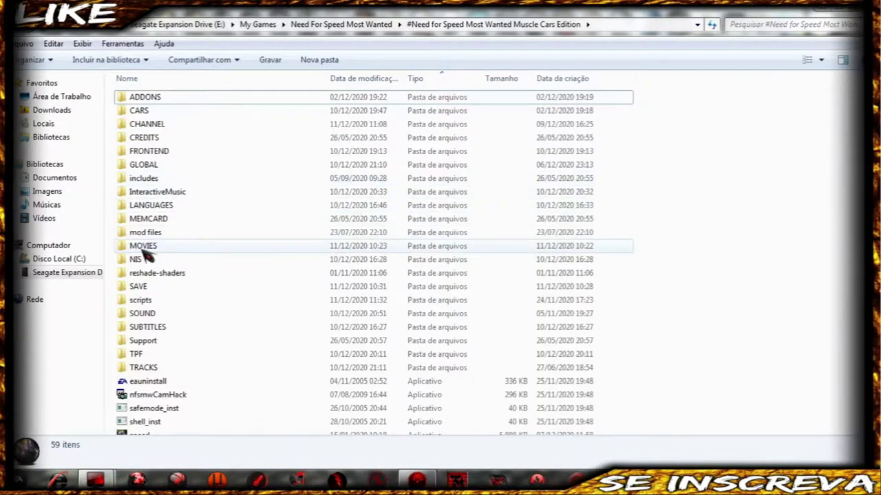
click(145, 301)
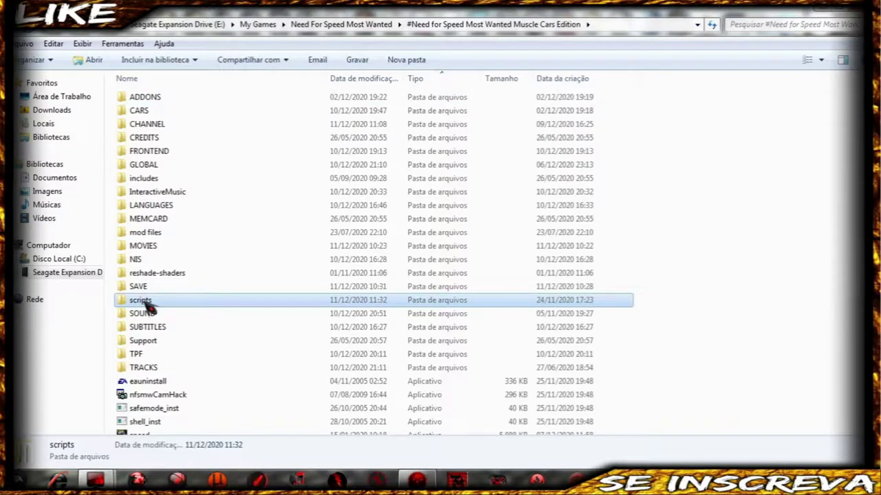
double_click(147, 304)
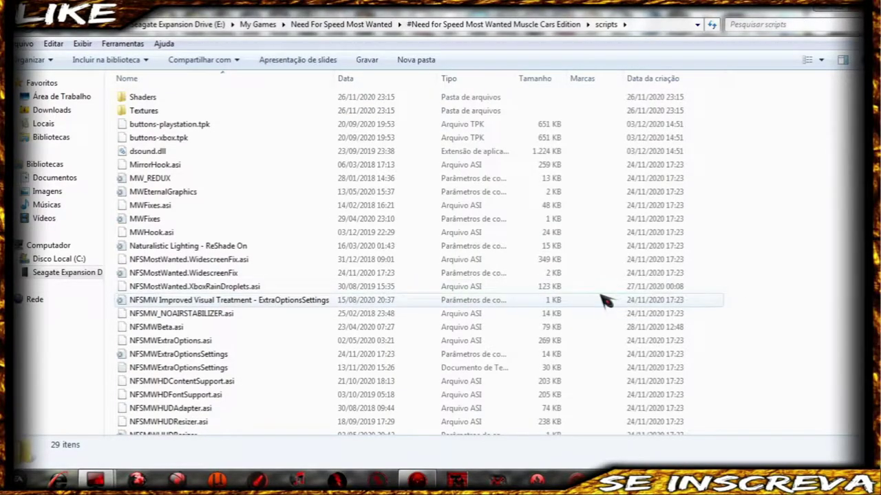
key(ctrl+v)
right_click(722, 301)
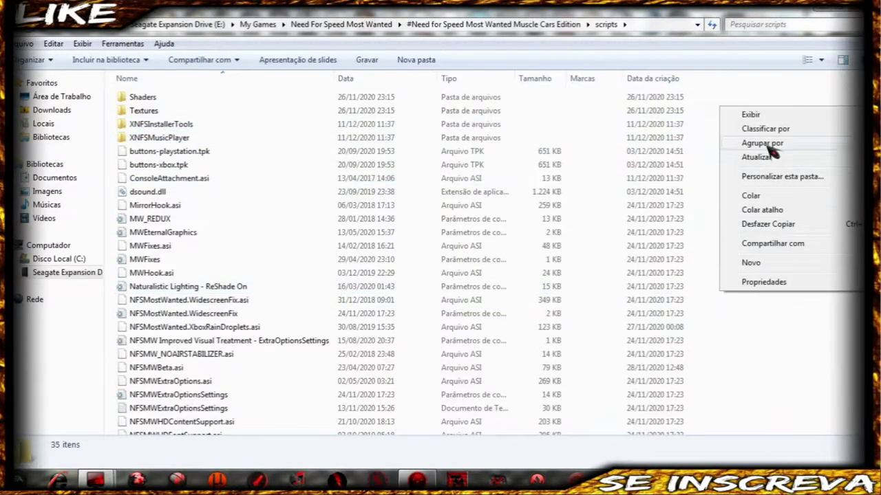
click(766, 158)
right_click(767, 161)
click(771, 206)
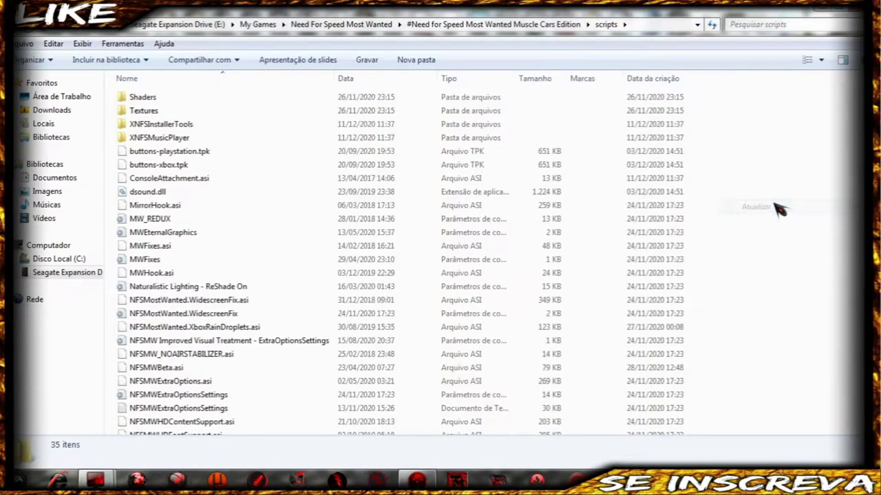
Return to the XNFSMusicPlayer+xmplay folder and open its xmplay subfolder
key(BackSpace)
key(alt+Tab)
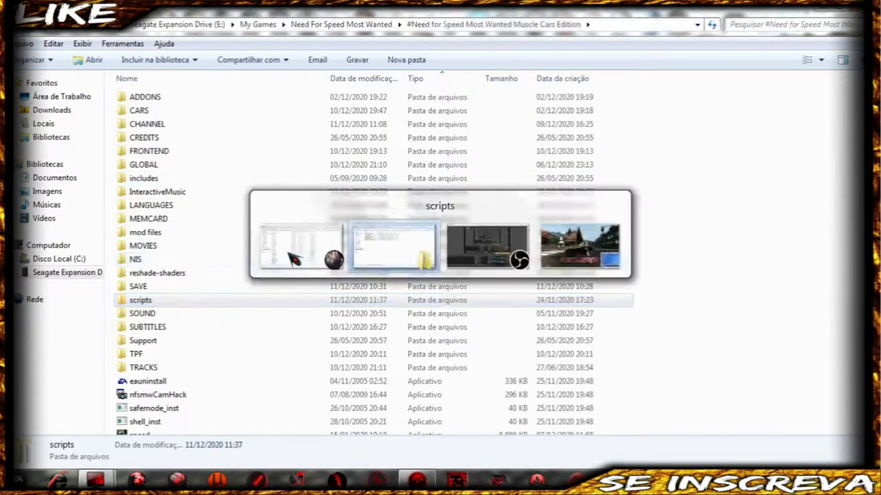
click(278, 255)
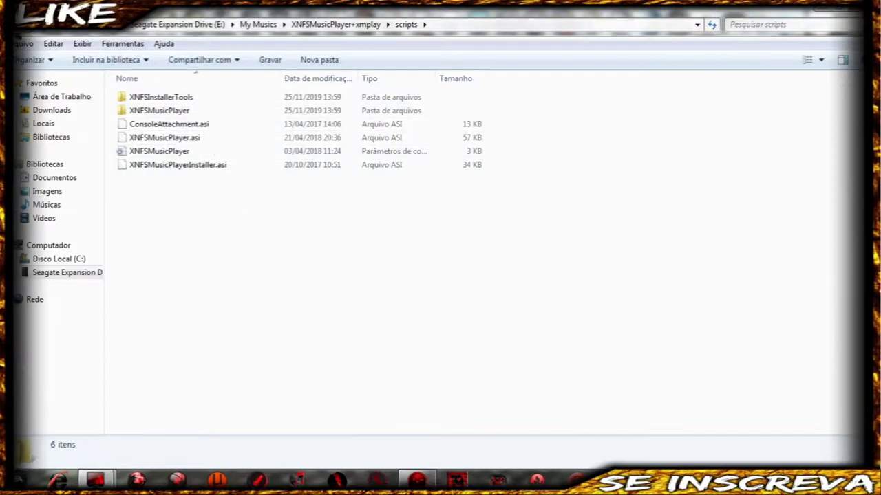
click(20, 29)
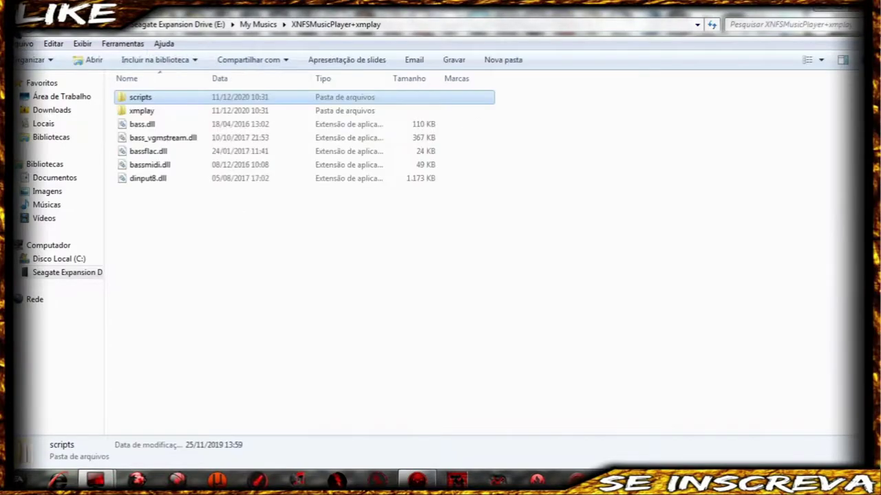
double_click(145, 114)
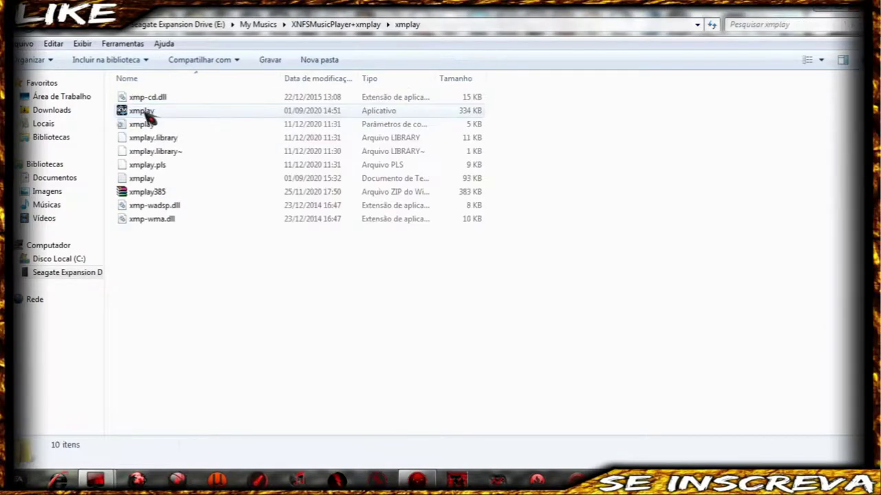
Refresh the xmplay folder and launch the xmplay application from it
click(145, 111)
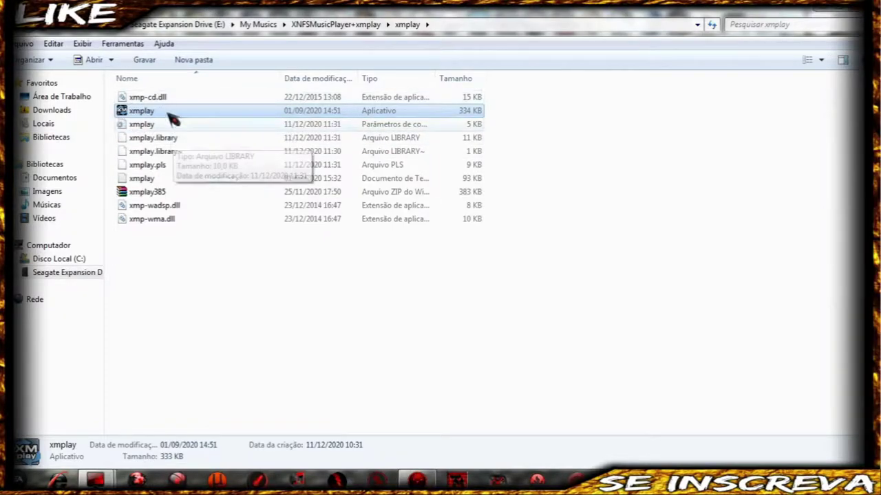
click(210, 334)
right_click(208, 341)
click(237, 191)
click(149, 114)
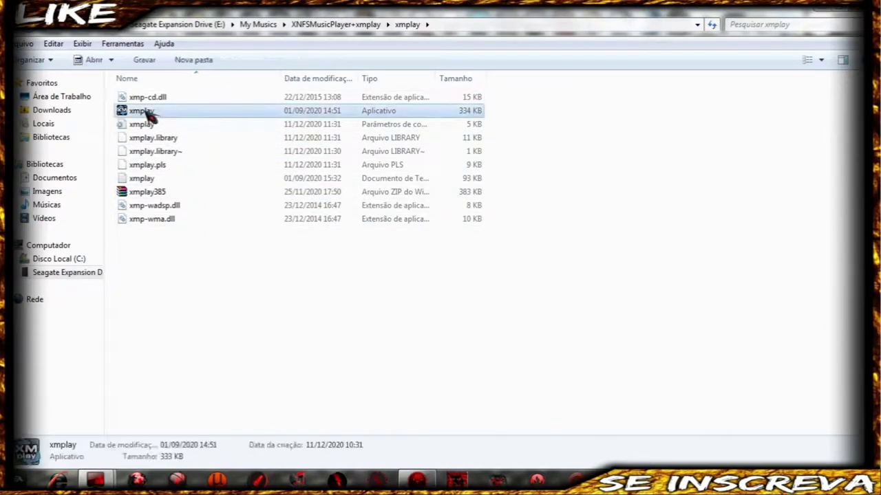
double_click(149, 114)
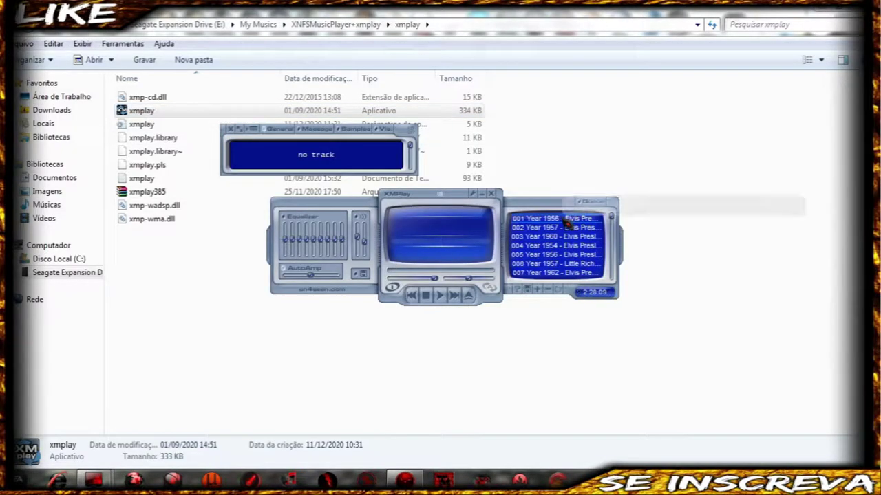
Look through the XMPlay playlist and remove all of its tracks
scroll(569, 222, down, 15)
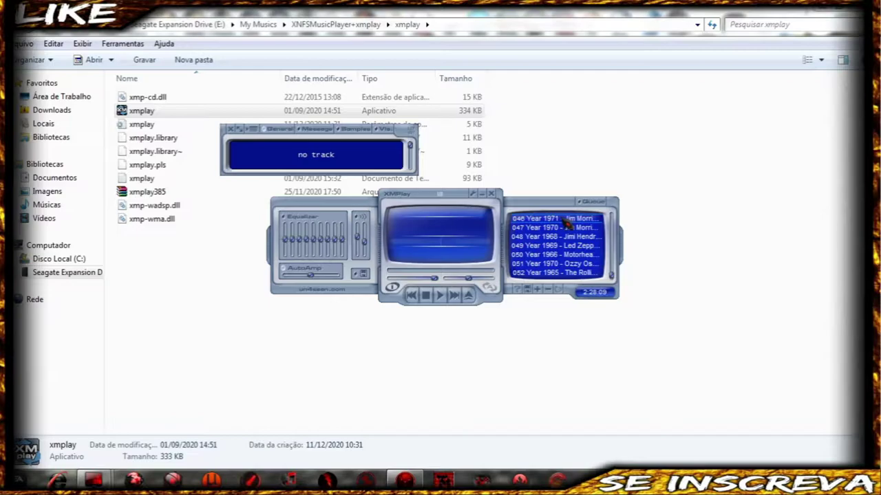
scroll(568, 221, up, 2)
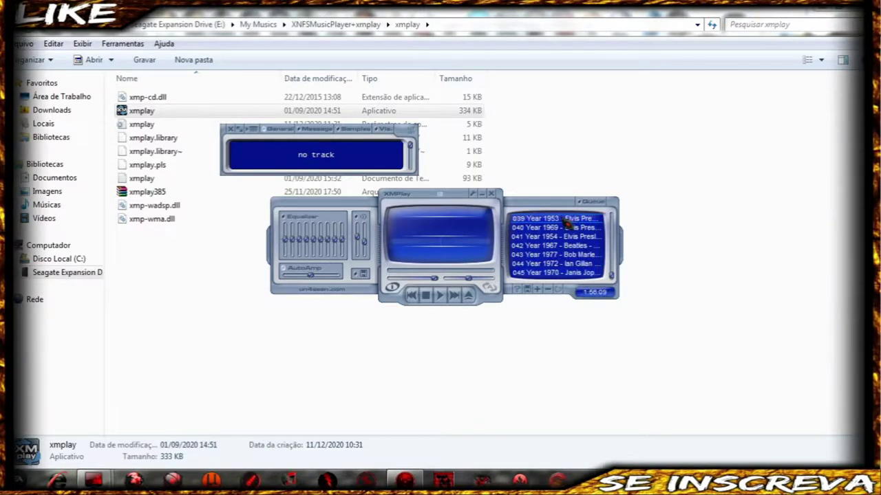
scroll(568, 221, up, 2)
scroll(568, 221, up, 1)
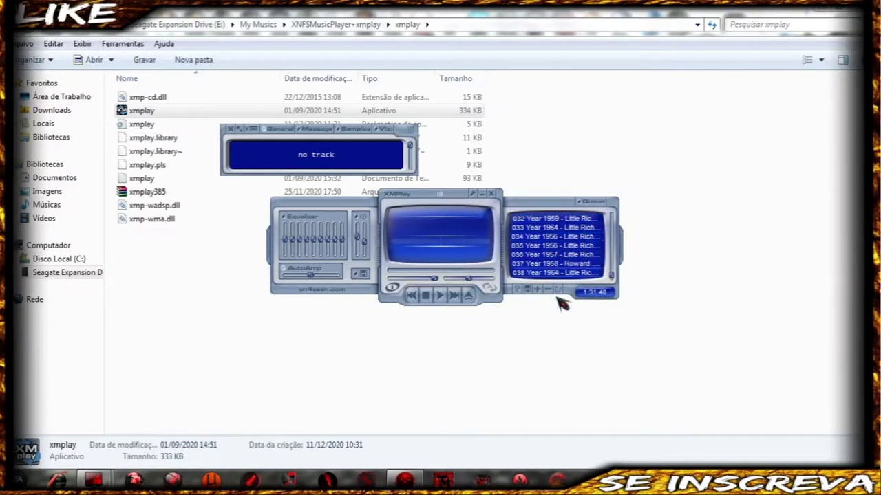
click(560, 274)
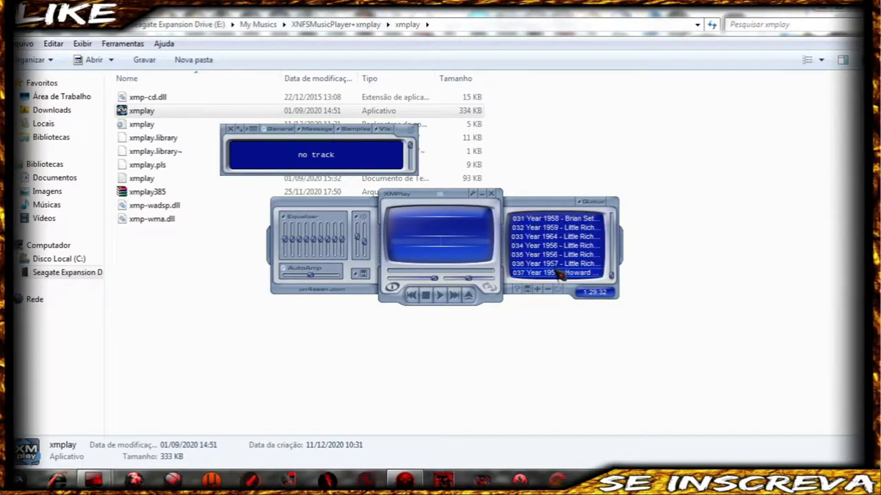
scroll(559, 274, up, 10)
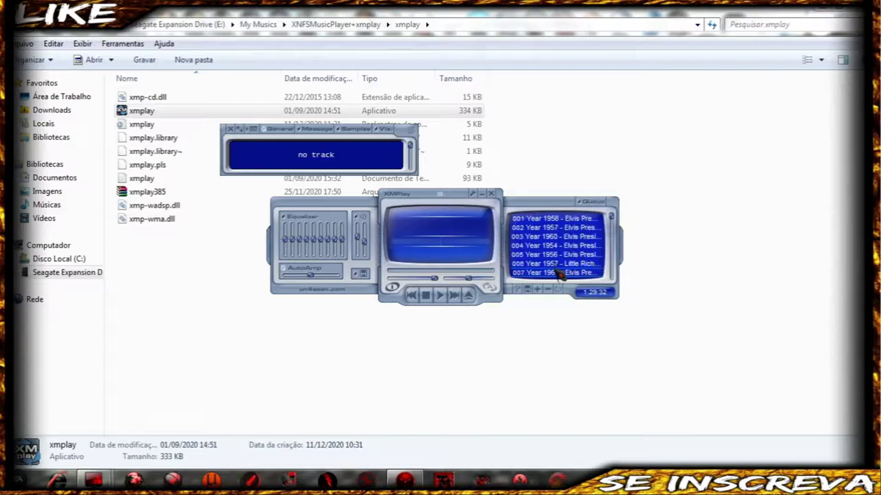
key(ctrl+a)
key(Delete)
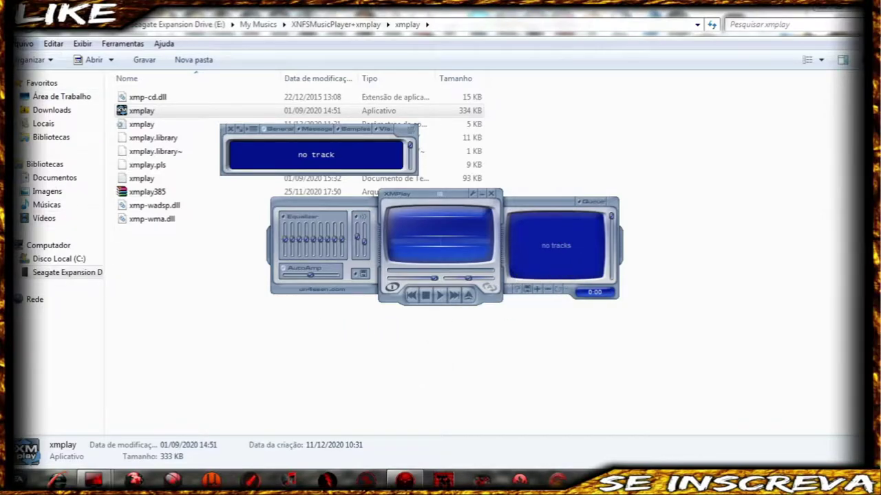
Add all songs from the Rhythm And Blues folder in My Musics to the XMPlay playlist
key(alt+F4)
key(BackSpace)
key(BackSpace)
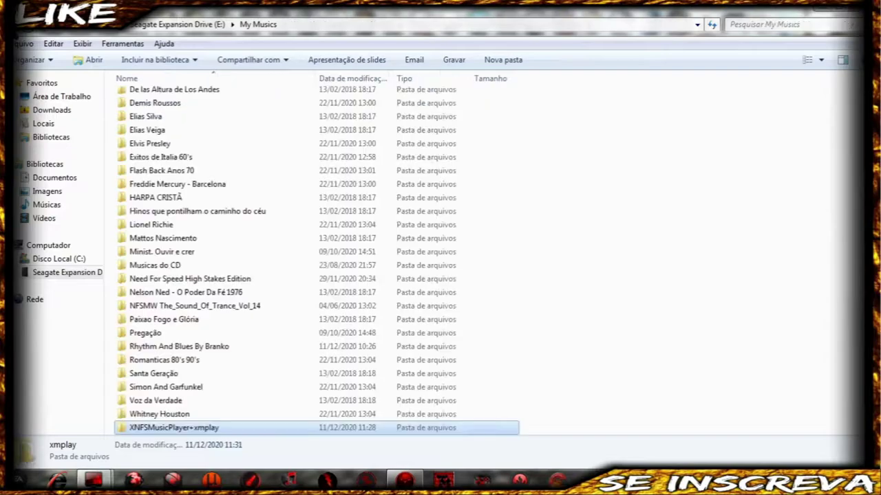
click(248, 348)
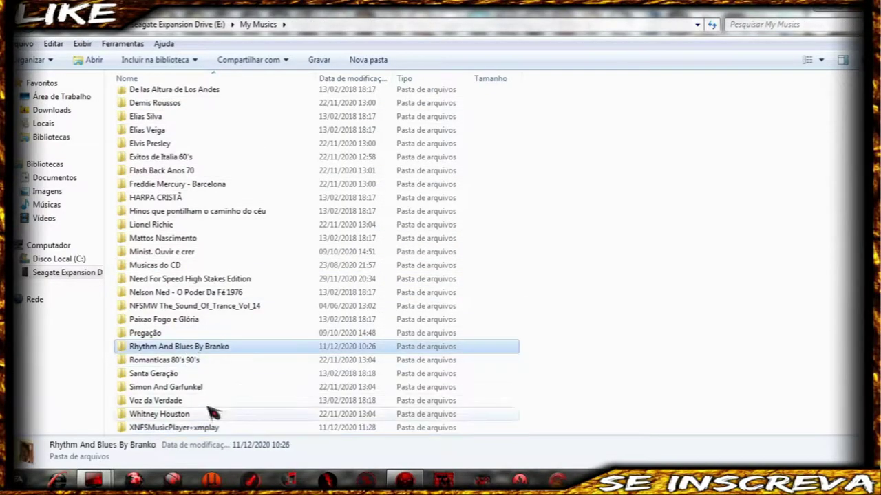
double_click(199, 348)
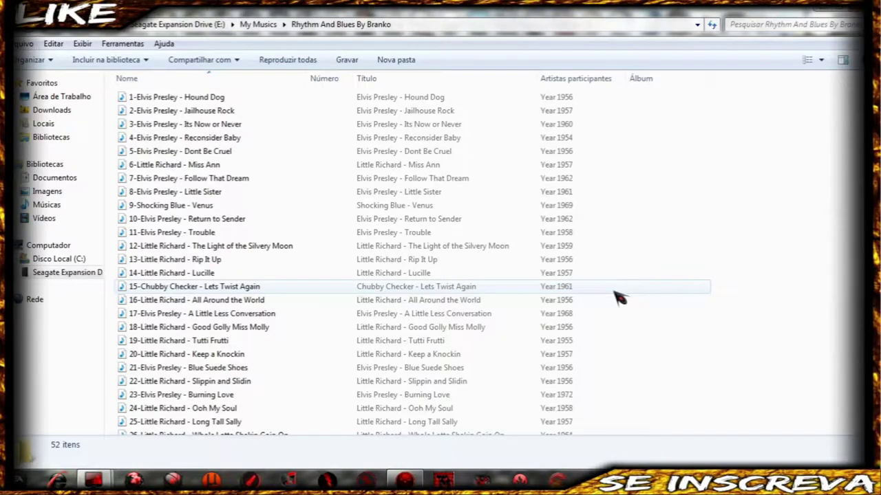
key(ctrl+a)
drag(184, 100, 567, 262)
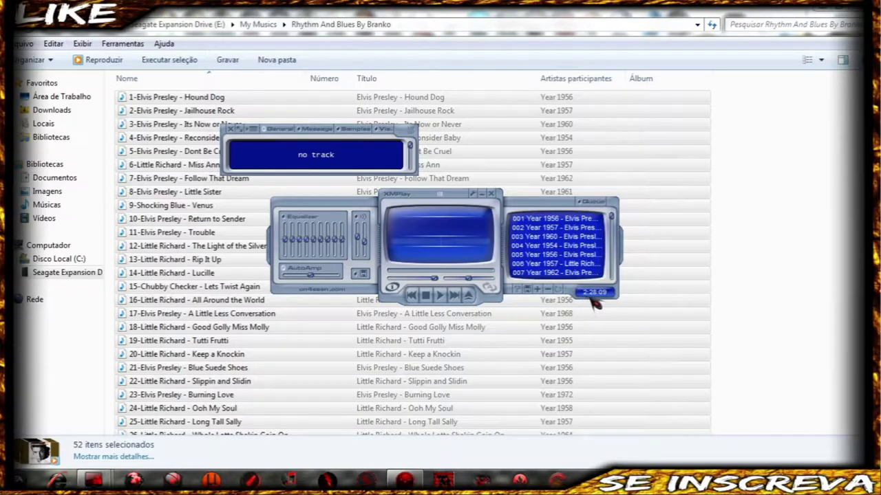
Start saving the XMPlay playlist and browse to the scripts folder of #Need for Speed Most Wanted Muscle Cars Edition
click(529, 290)
drag(443, 70, 136, 26)
click(259, 46)
click(260, 45)
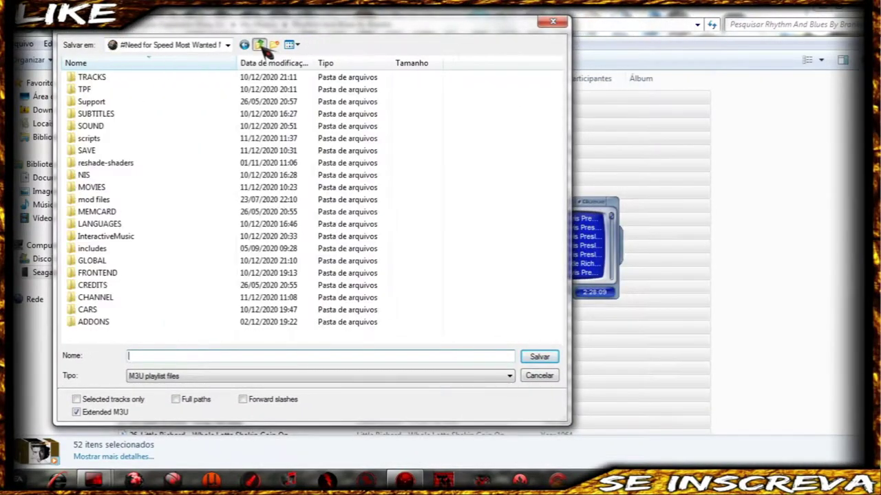
click(260, 45)
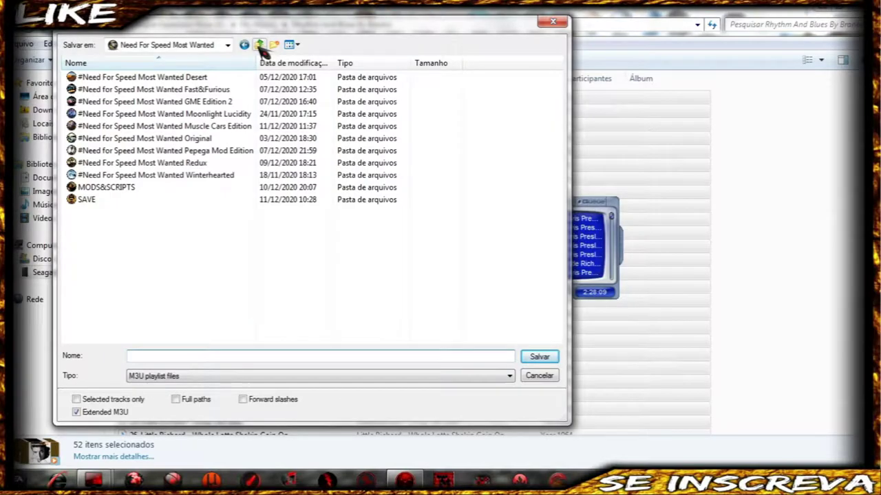
double_click(223, 127)
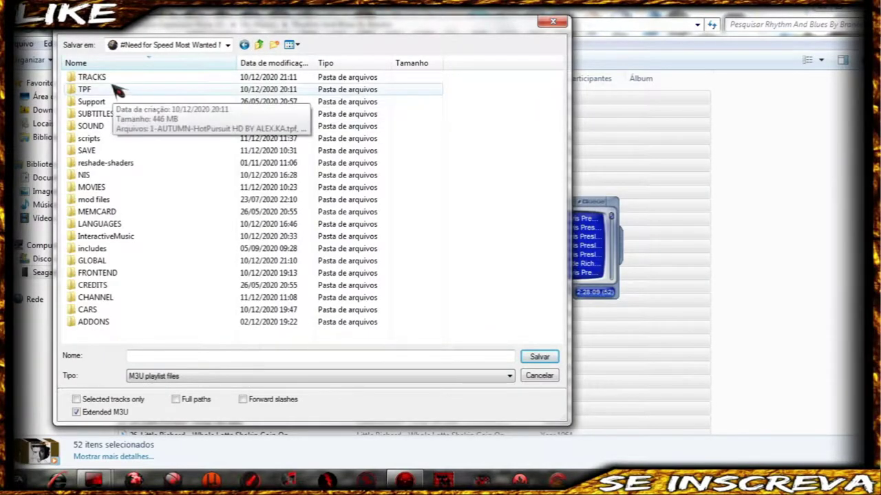
click(100, 141)
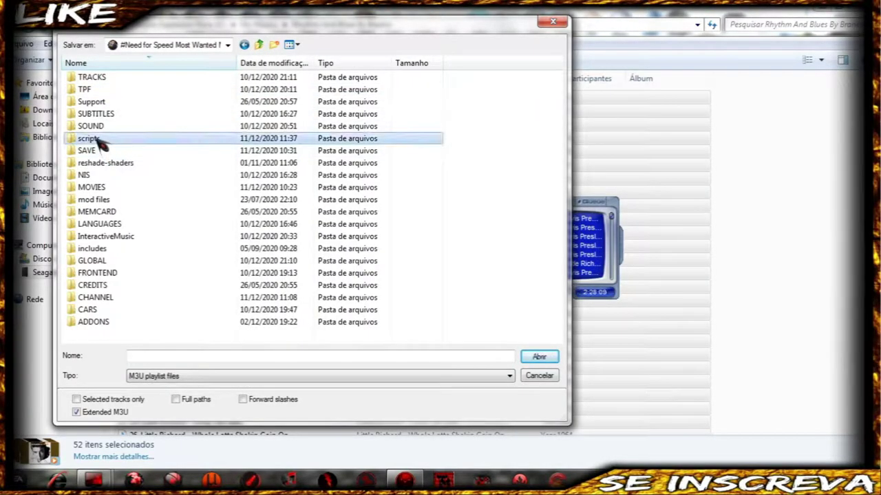
double_click(101, 141)
Save the playlist over the existing Playlist.m3u in the XNFSMusicPlayer folder and dismiss the XMPlay window
click(103, 116)
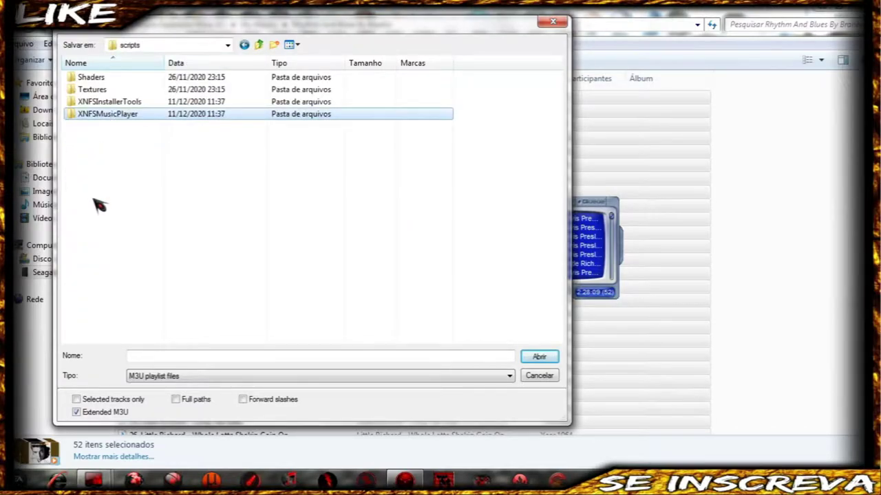
double_click(106, 115)
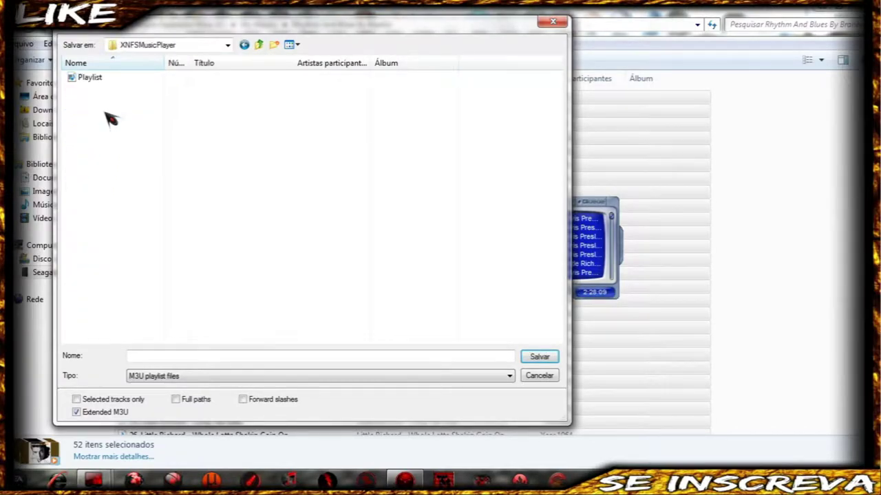
click(93, 80)
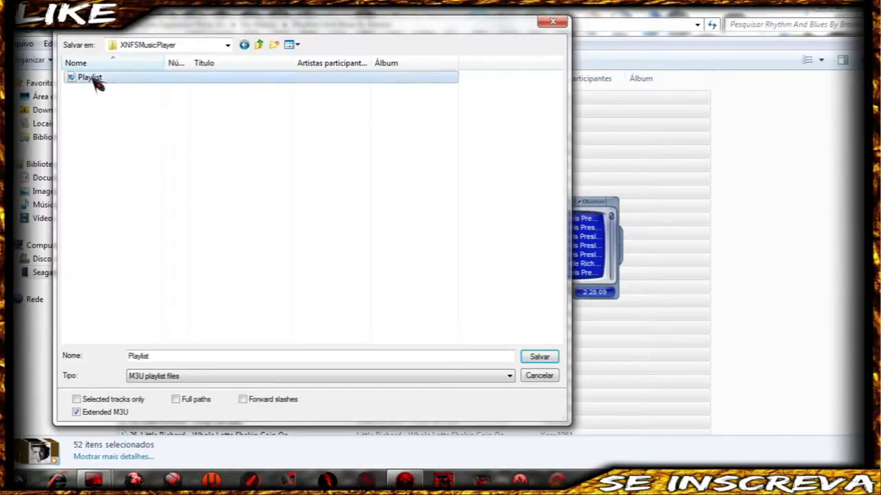
click(534, 357)
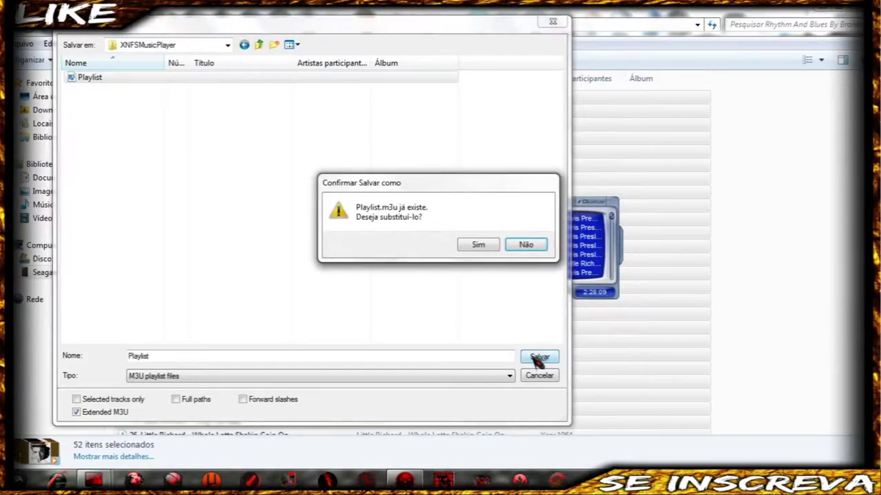
click(486, 246)
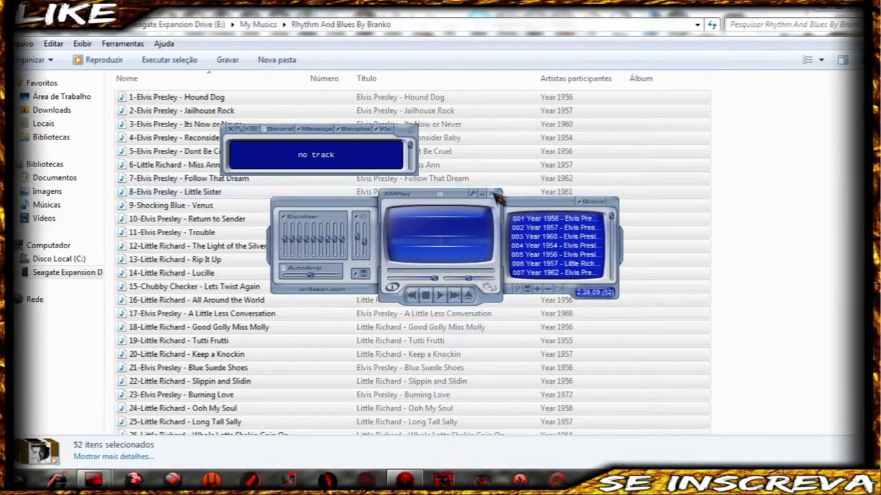
click(481, 193)
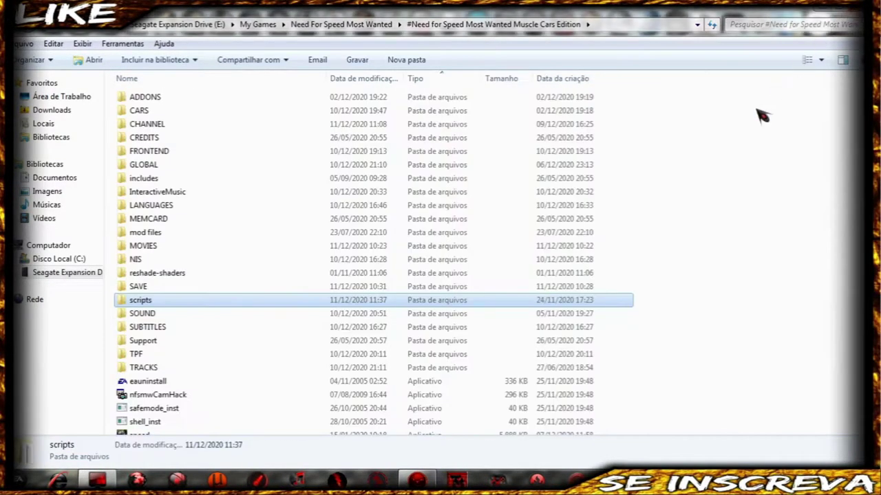
Refresh the Muscle Cars Edition game folder and launch Texmod from it
right_click(721, 171)
click(749, 220)
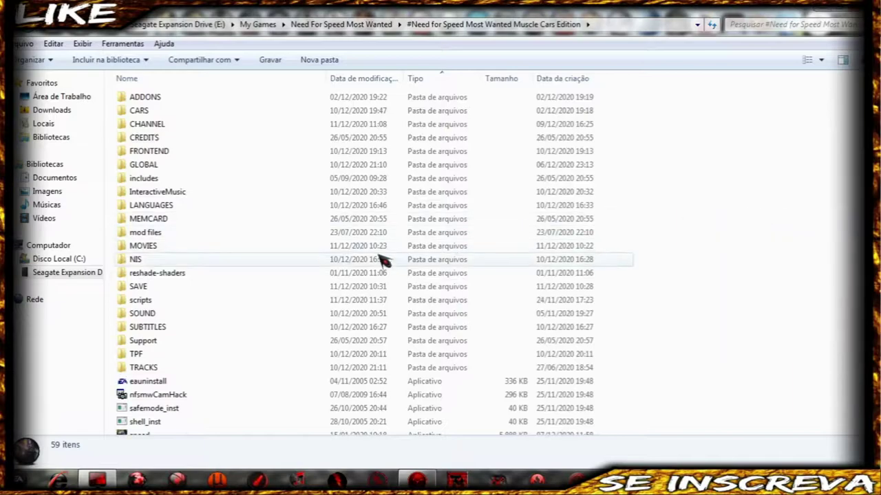
scroll(301, 285, down, 7)
scroll(387, 269, up, 3)
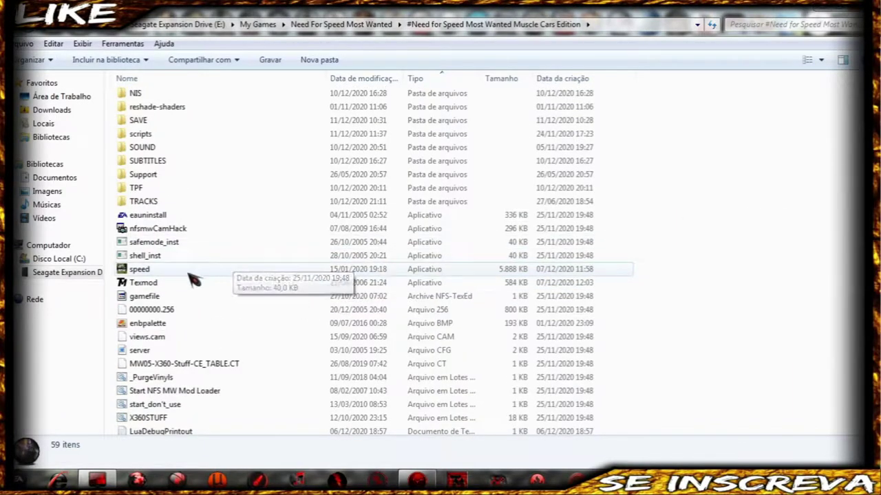
click(152, 285)
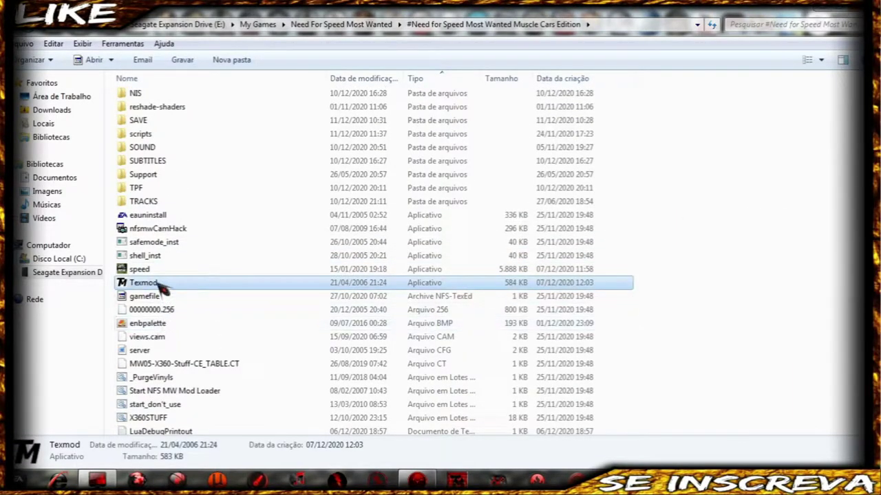
double_click(163, 288)
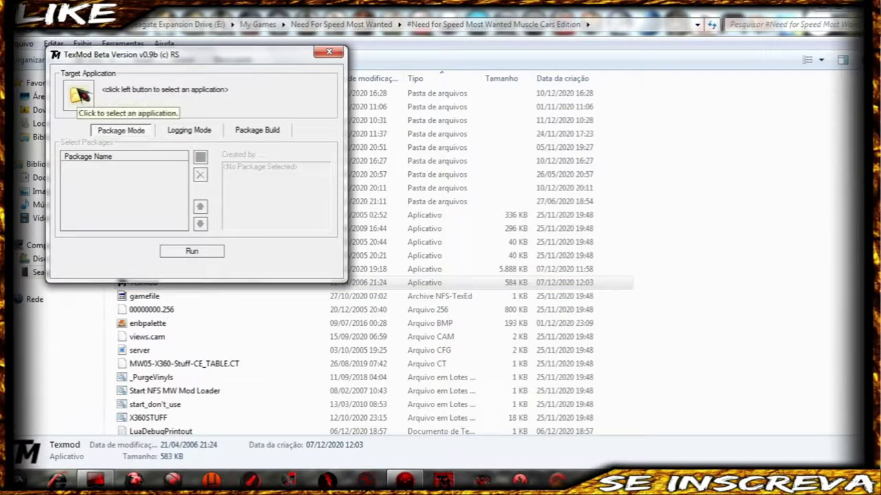
Set the speed executable in the Muscle Cars Edition folder as TexMod's target application
click(81, 96)
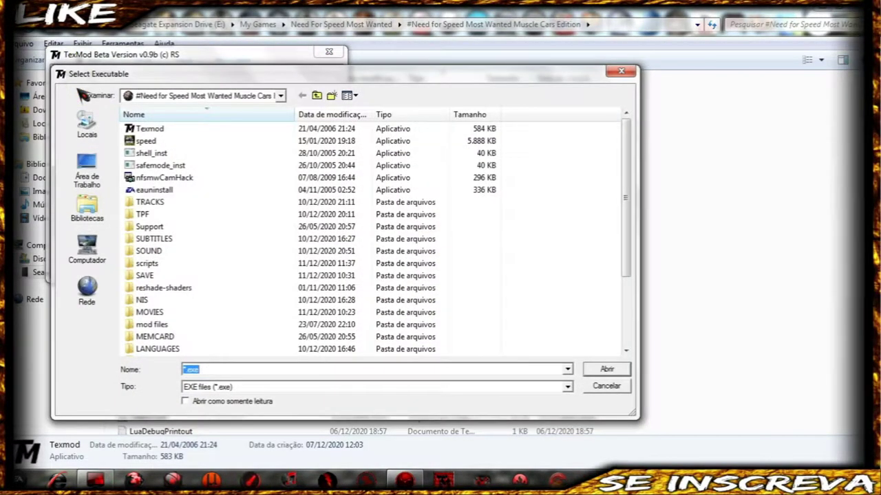
click(144, 142)
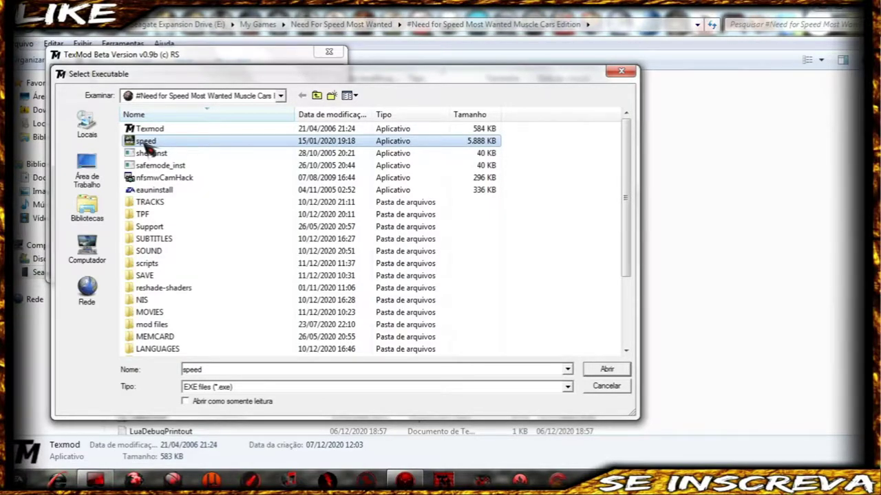
double_click(146, 142)
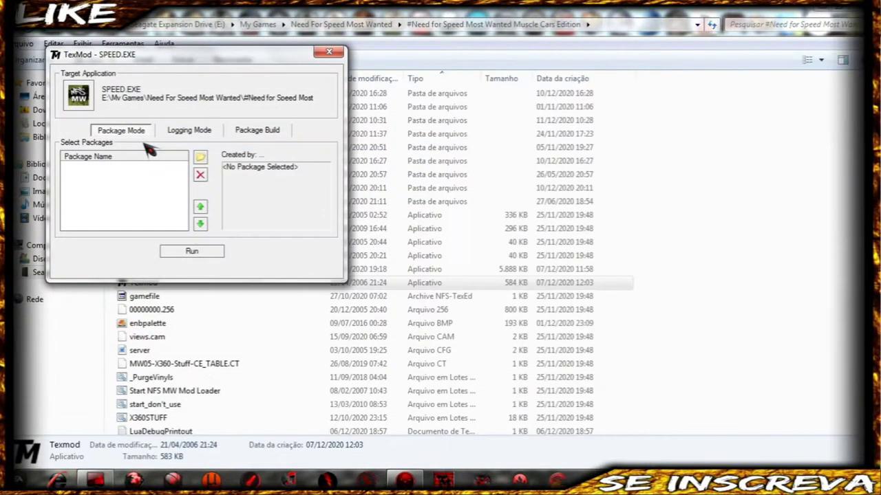
Add the 1-AUTUMN-HotPursuit HD texture package from the game's TPF folder to the TexMod package list
click(200, 158)
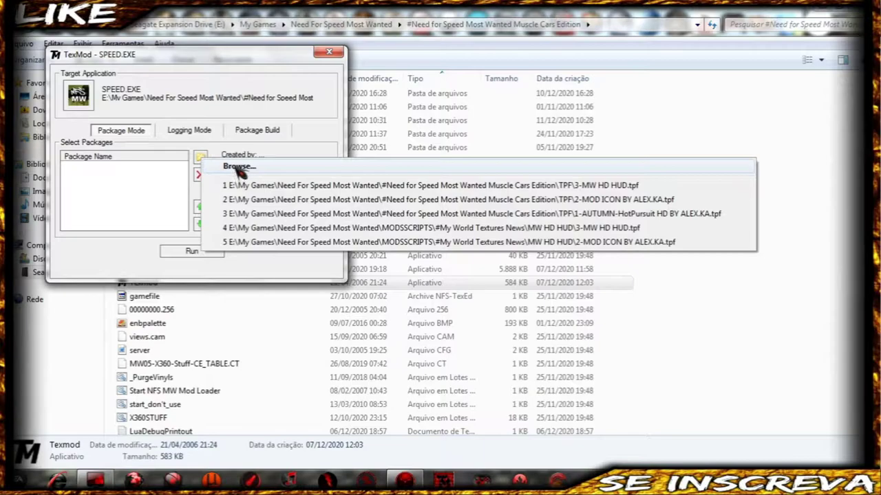
click(236, 170)
click(221, 311)
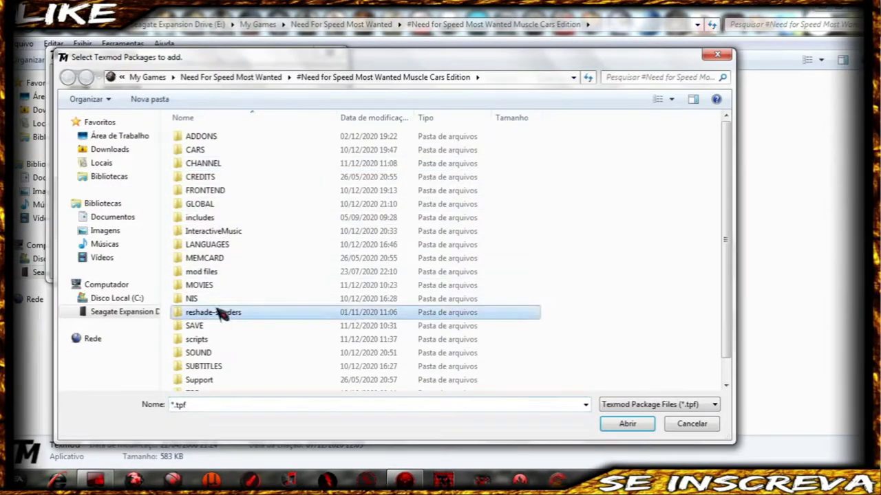
scroll(221, 312, down, 1)
click(194, 371)
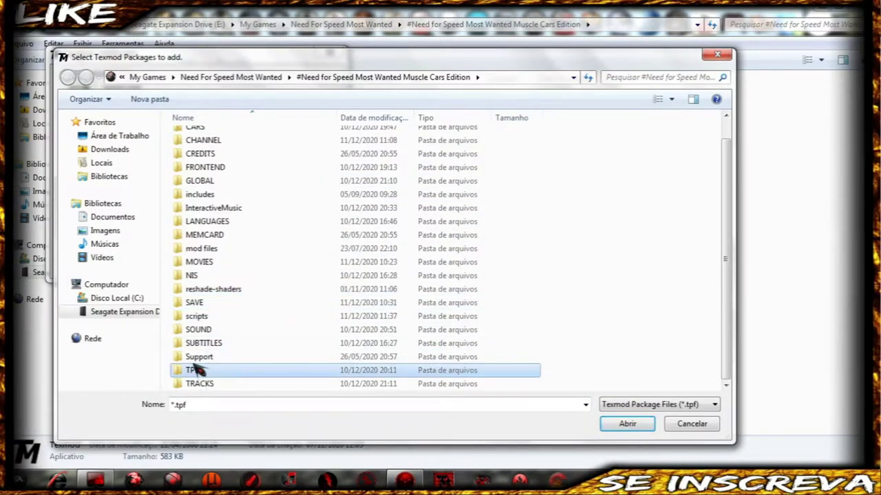
double_click(195, 371)
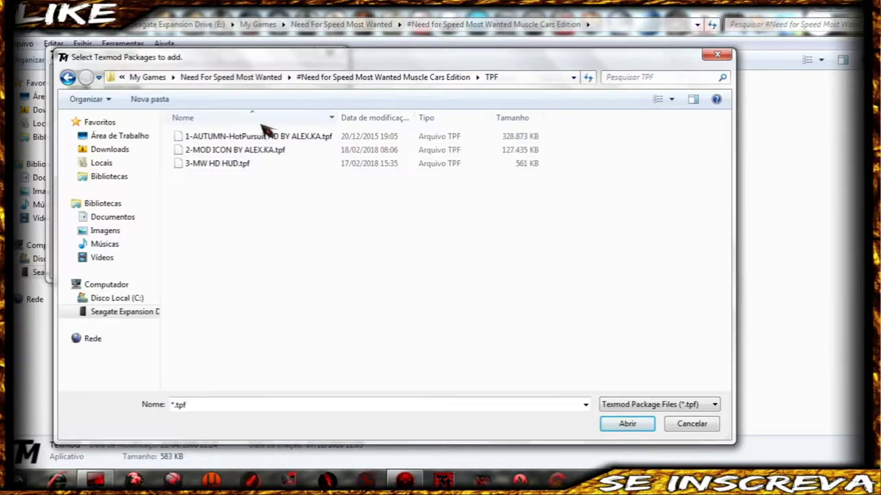
click(260, 153)
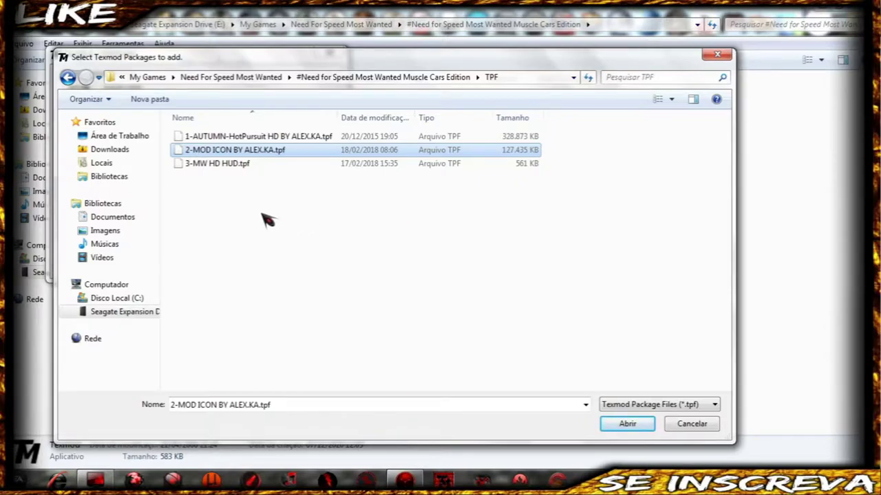
click(232, 168)
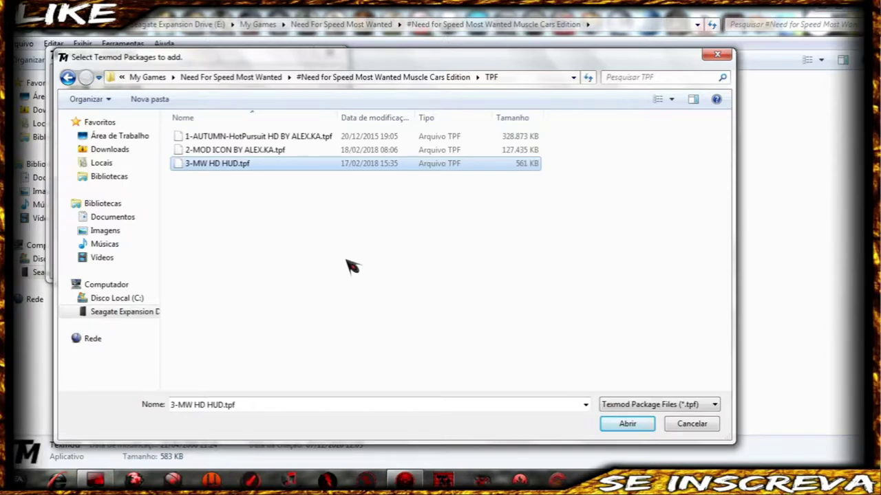
double_click(241, 137)
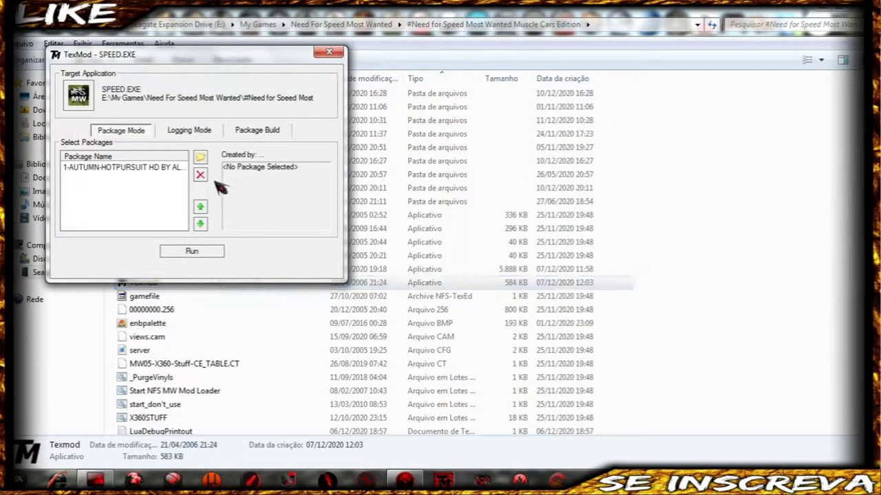
Add the 2-MOD ICON and 3-MW HD HUD packages from the TPF folder to the TexMod package list
click(200, 158)
click(238, 167)
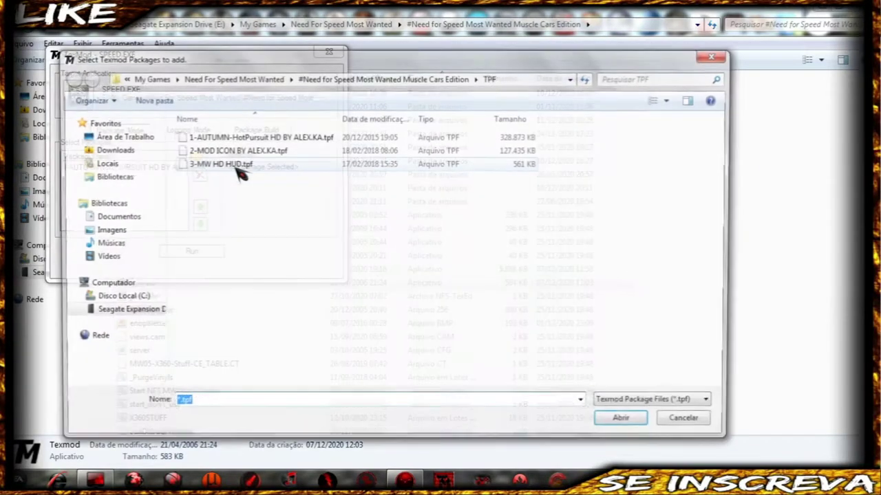
click(233, 151)
double_click(234, 151)
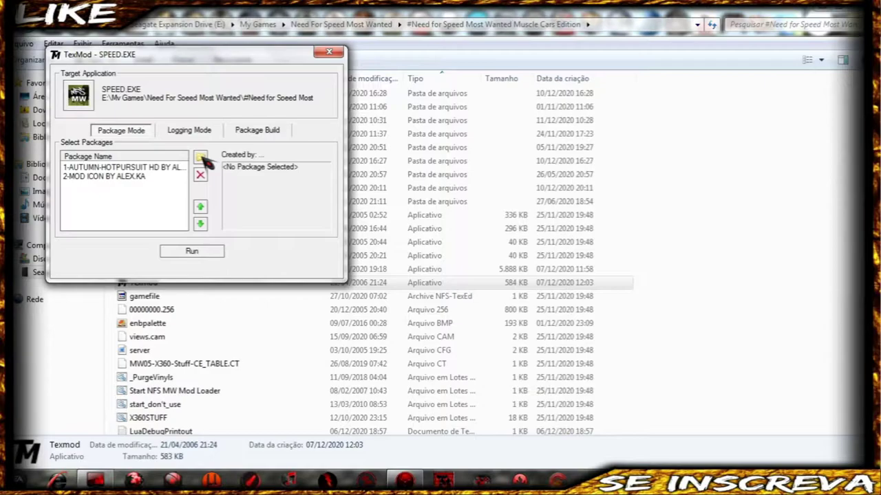
click(201, 159)
click(230, 167)
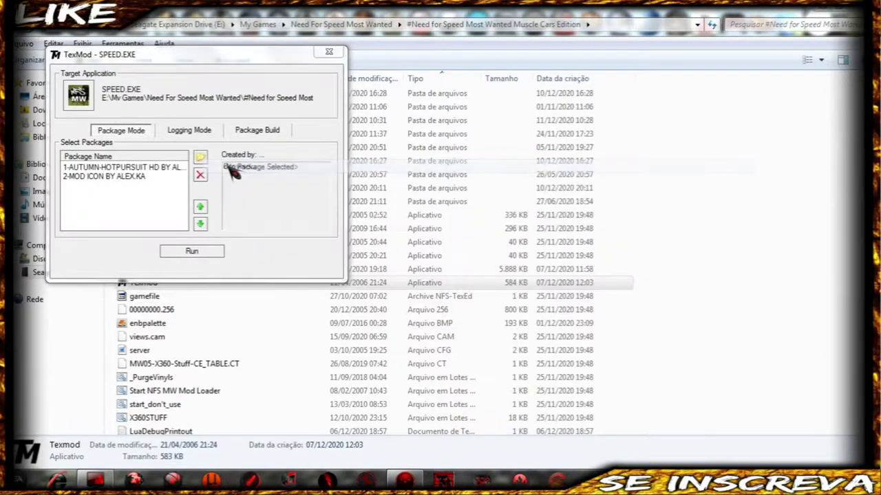
click(231, 165)
double_click(231, 165)
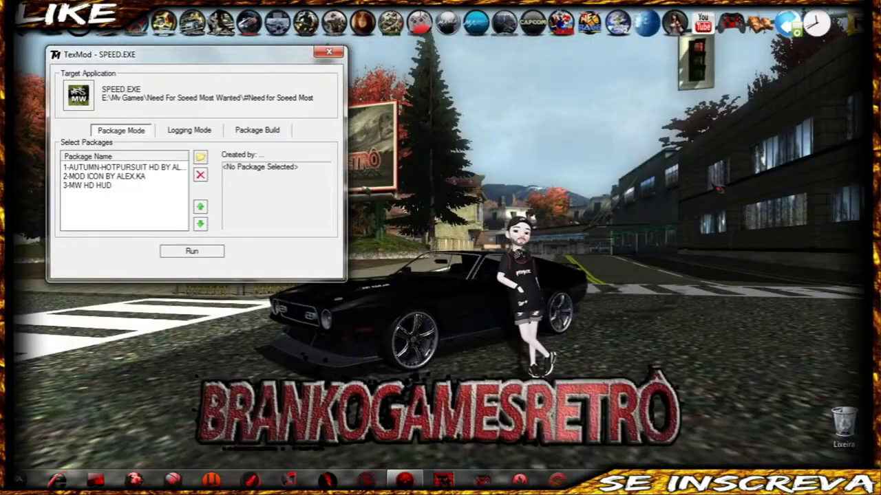
Refresh the desktop and run the game through TexMod with the three selected packages
right_click(702, 170)
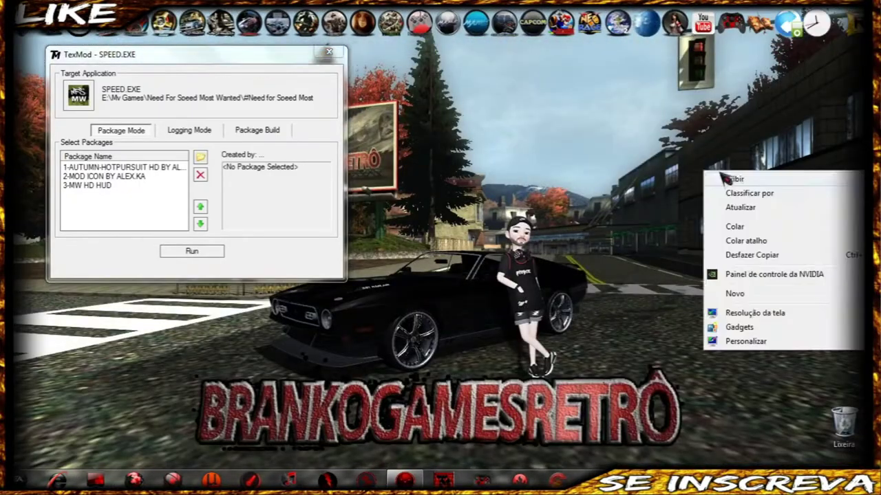
click(752, 209)
drag(179, 61, 188, 69)
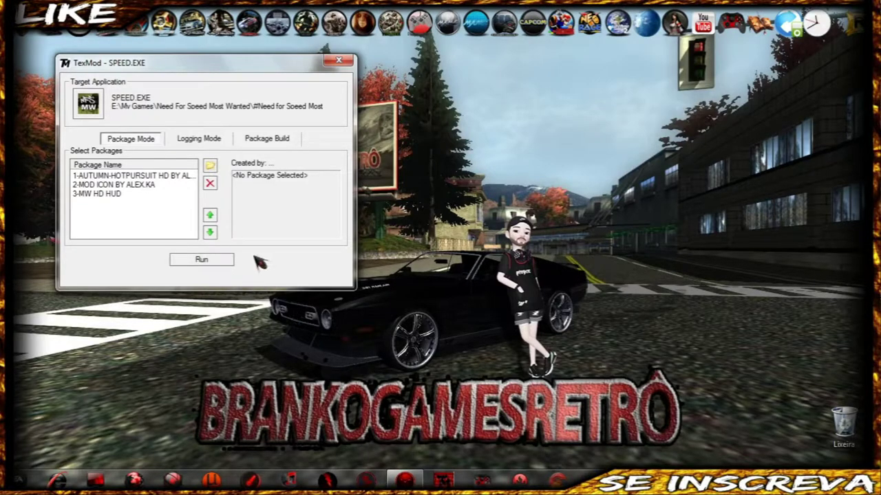
click(216, 260)
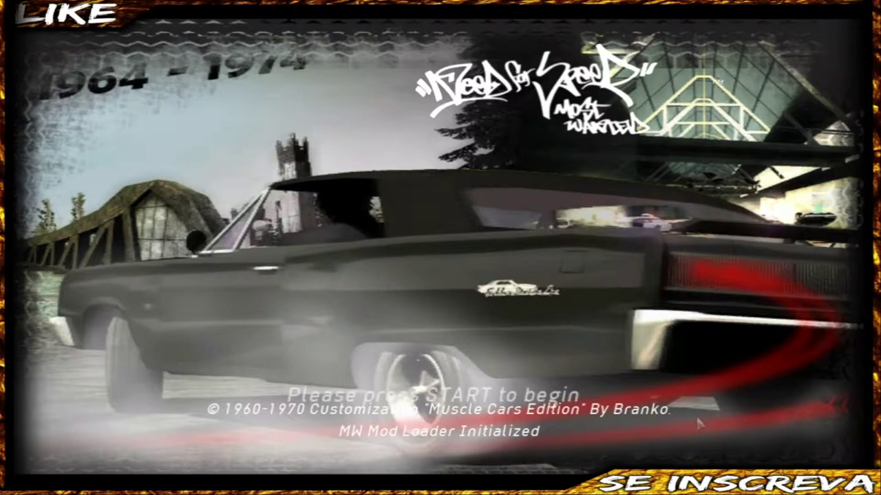
Continue past the title screen and open the Custom Race mode selection under Quick Race
key(Return)
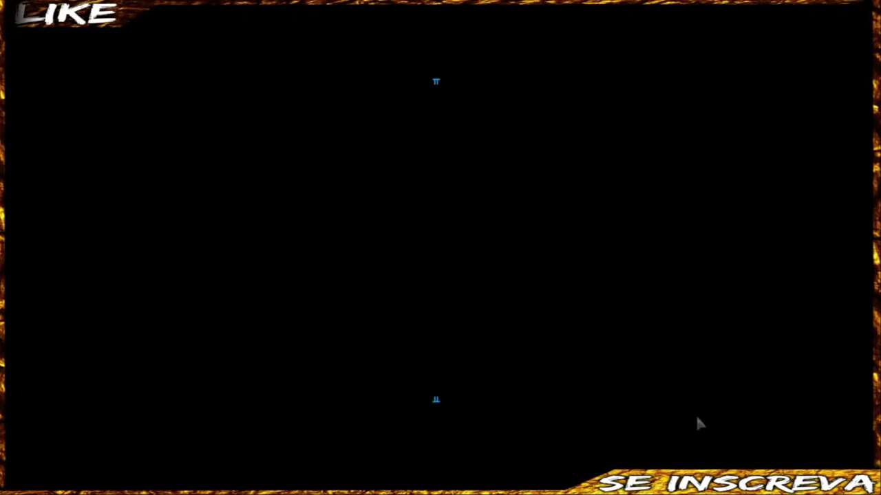
key(Return)
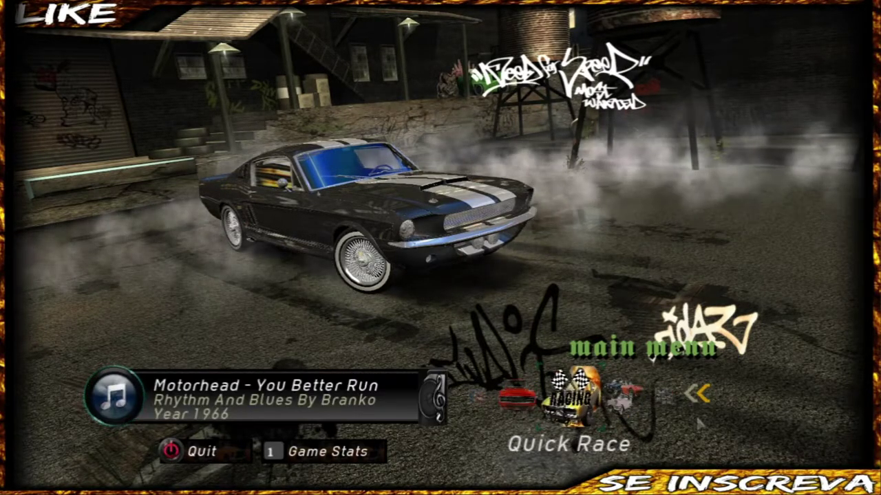
key(Return)
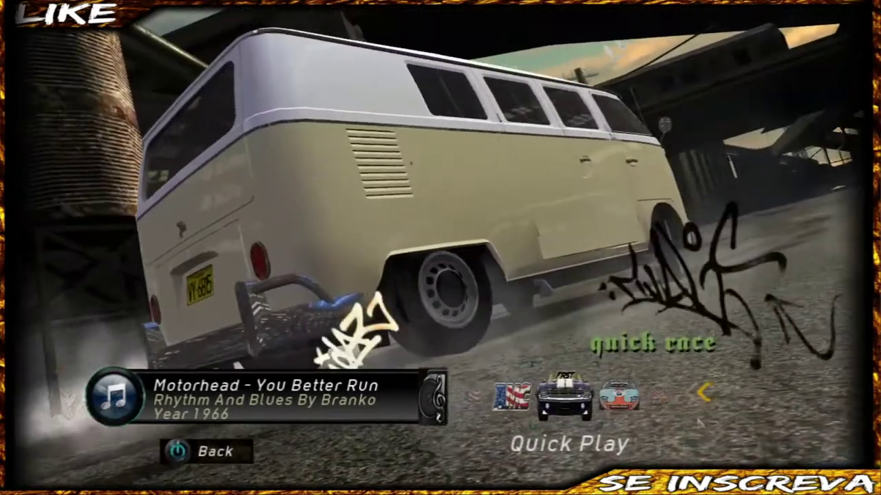
key(Left)
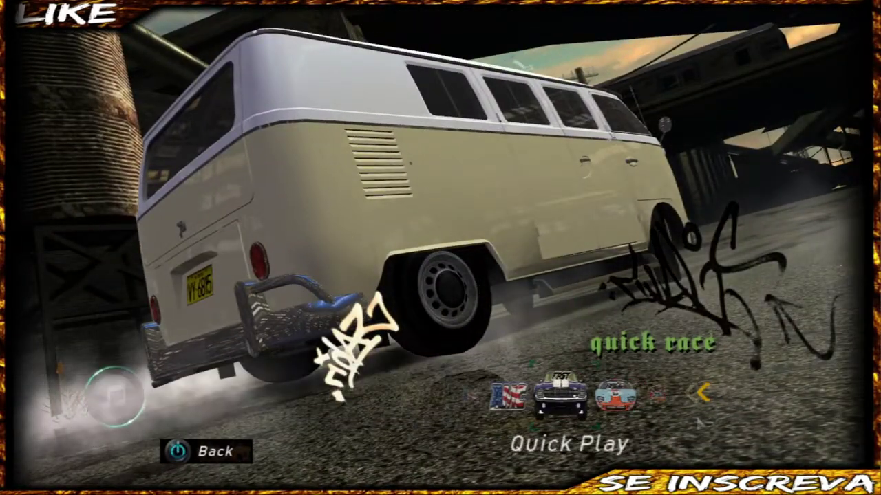
key(Right)
key(Return)
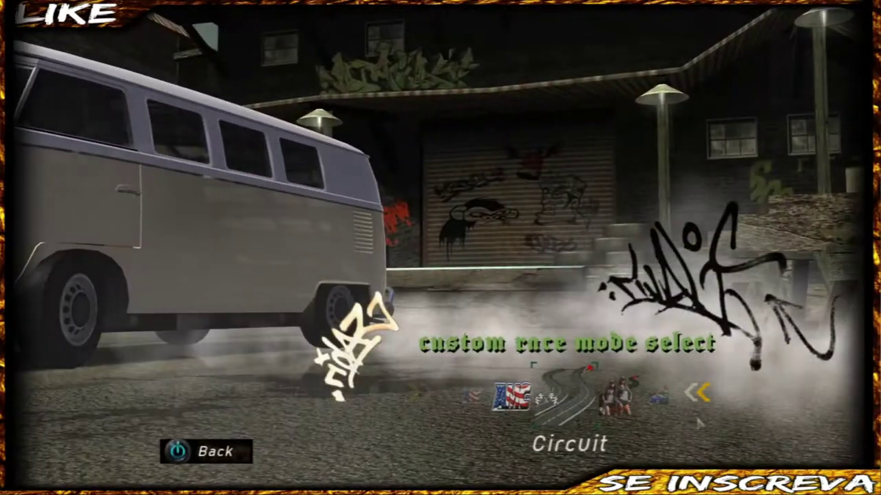
Look through the custom race modes, such as Circuit and Tollbooth, and return to the main menu
key(Right)
key(Right)
key(Right)
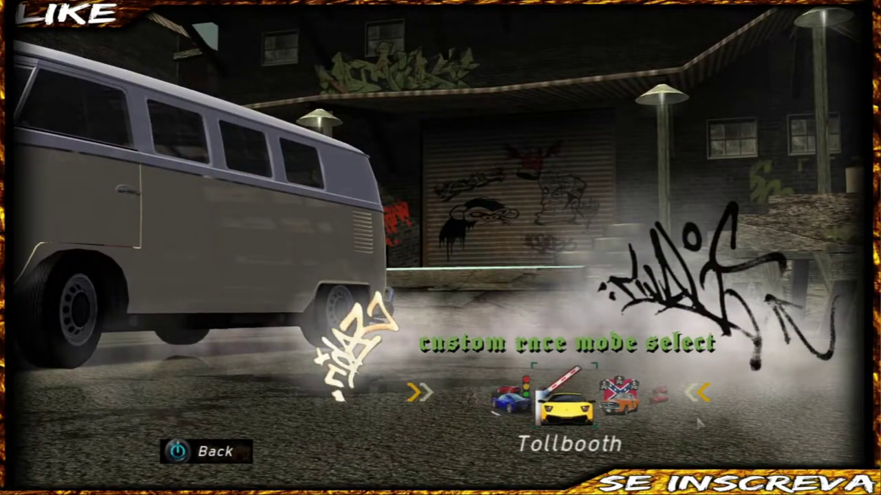
key(Left)
key(Left)
key(Left)
key(Right)
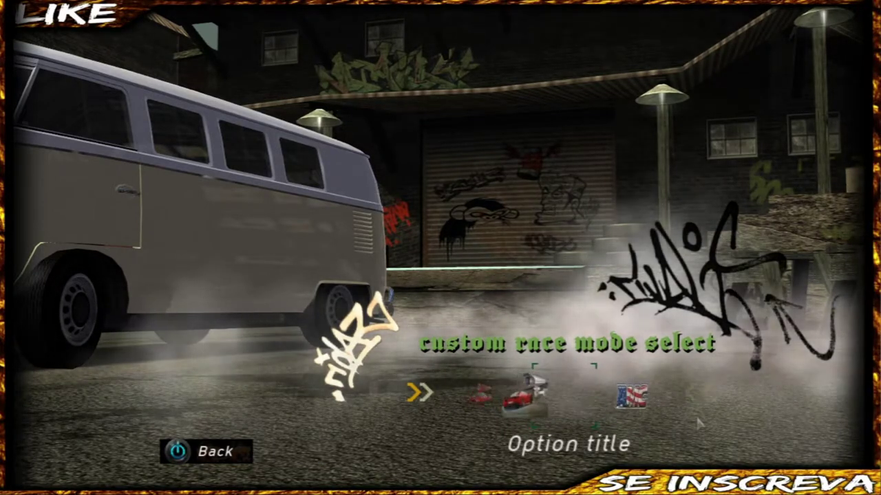
key(Escape)
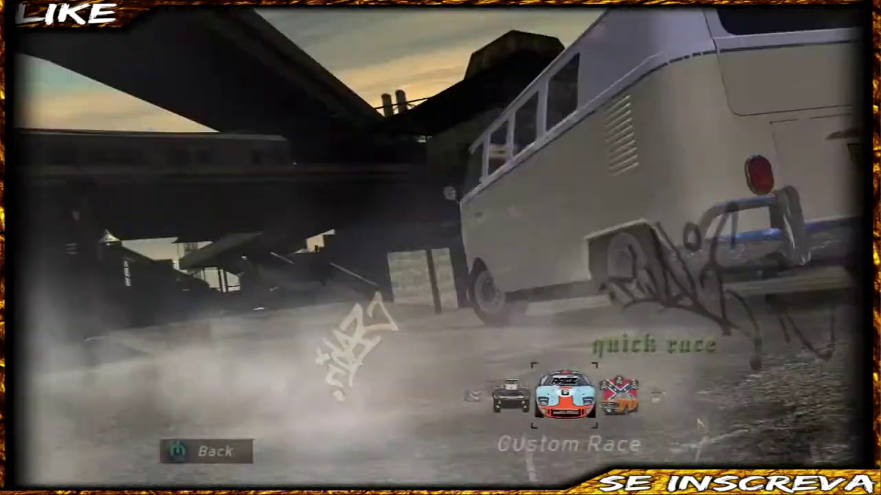
key(Escape)
Enter the career safe house, open its car selection and switch from the Dodge Charger to the Plymouth Cuda
key(Right)
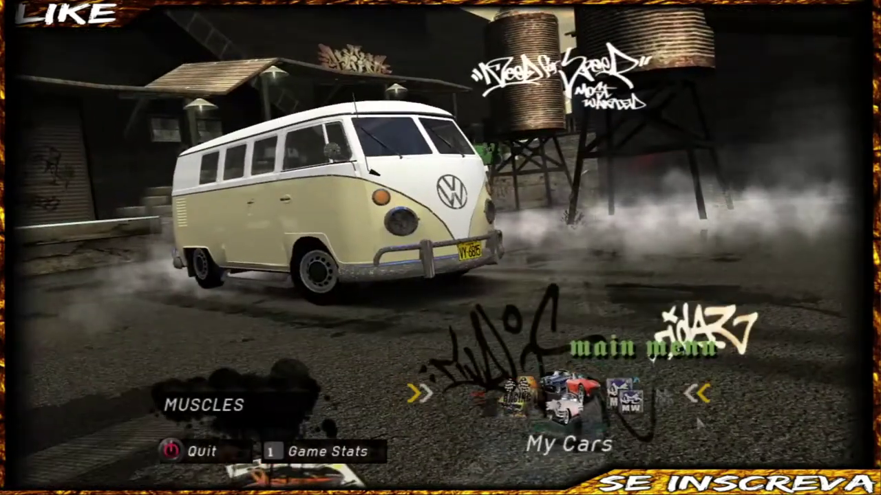
key(Left)
key(Return)
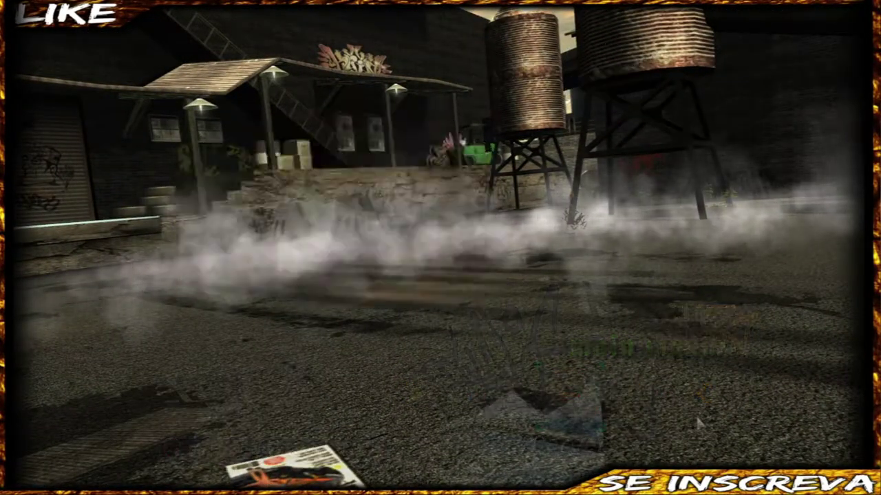
key(Return)
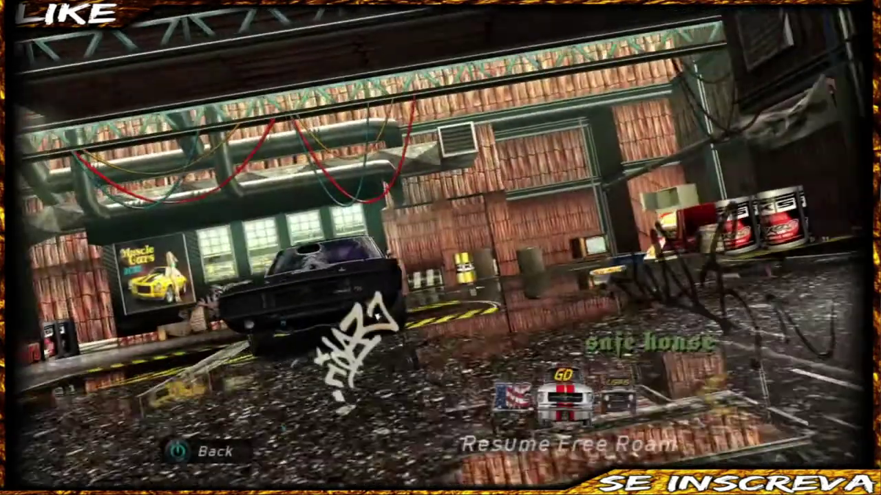
key(Return)
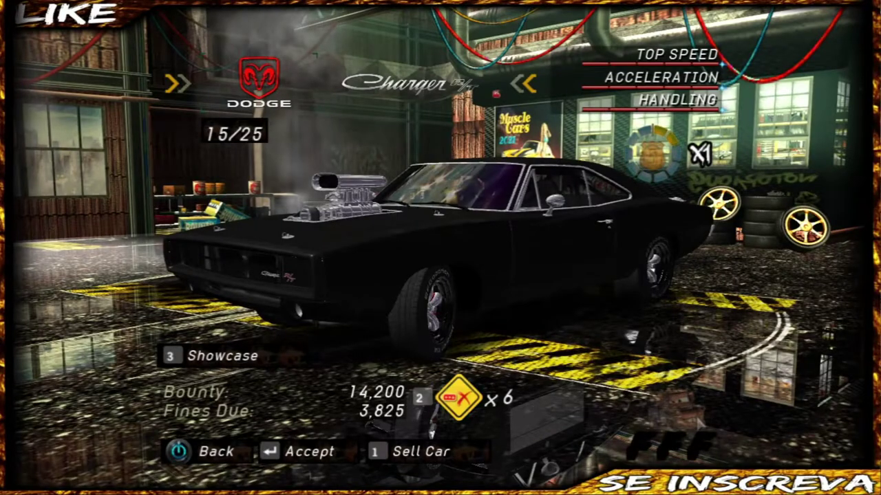
key(Right)
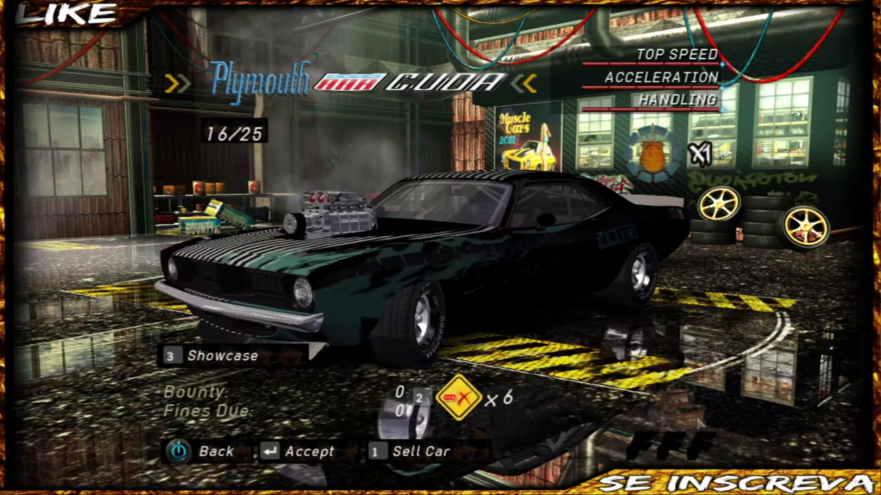